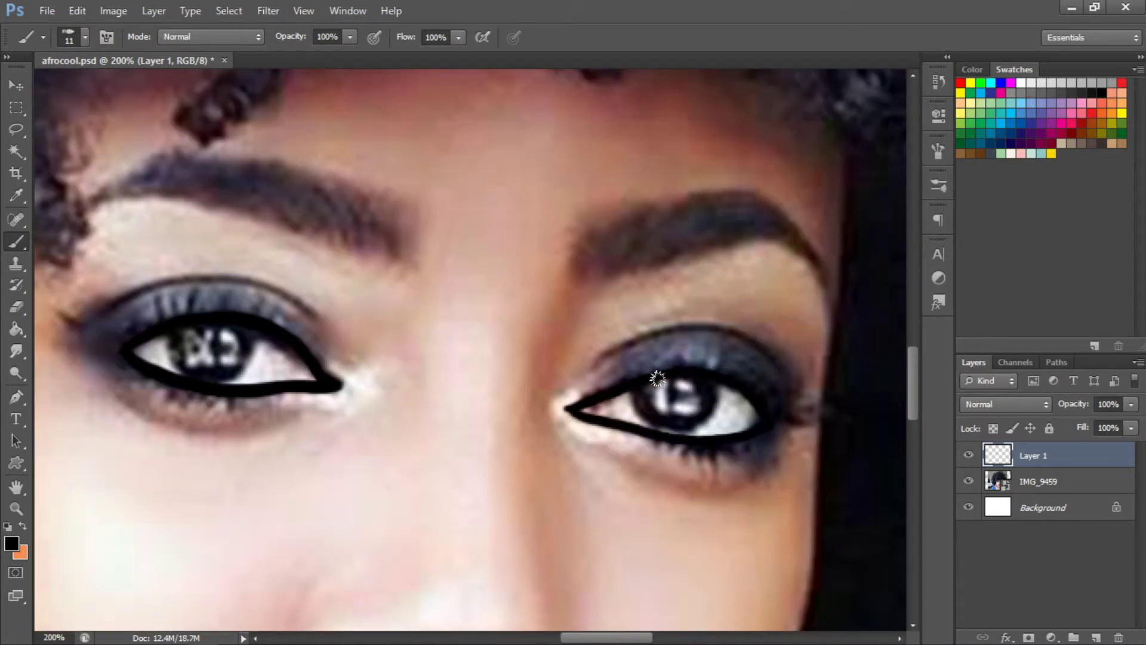
# Step: Paint black irises and white eye corners on new layers, then add a catchlight layer
pyautogui.hotkey('ctrl', 'shift', 'alt', 'n')
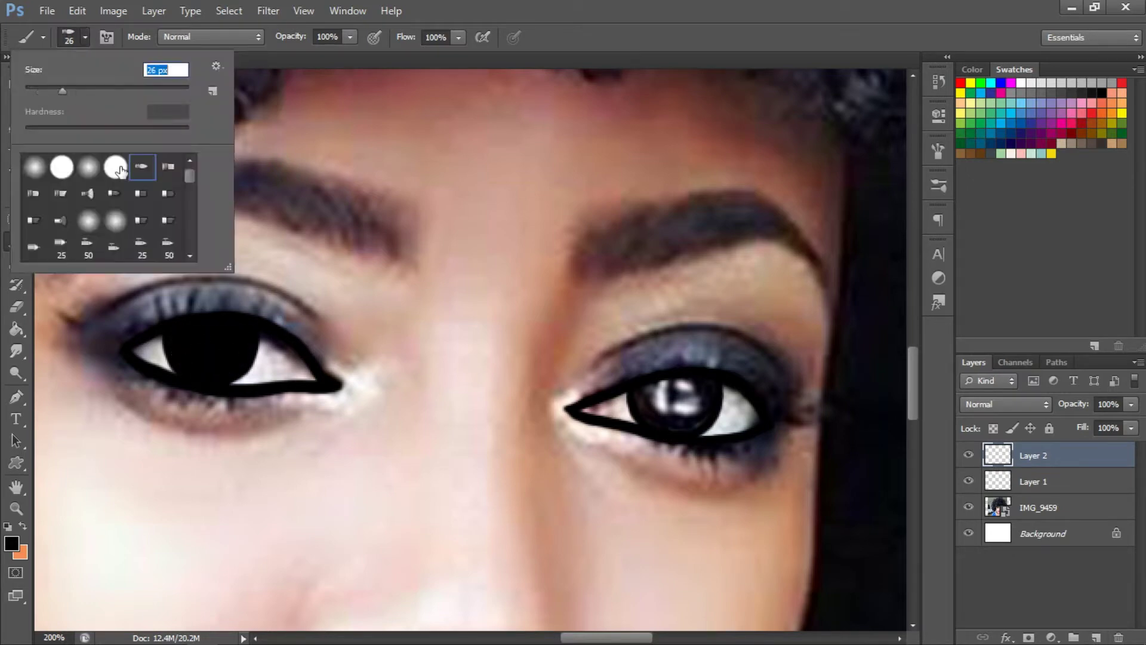
pyautogui.rightClick(160, 287)
pyautogui.moveTo(140, 353); pyautogui.dragTo(167, 358)
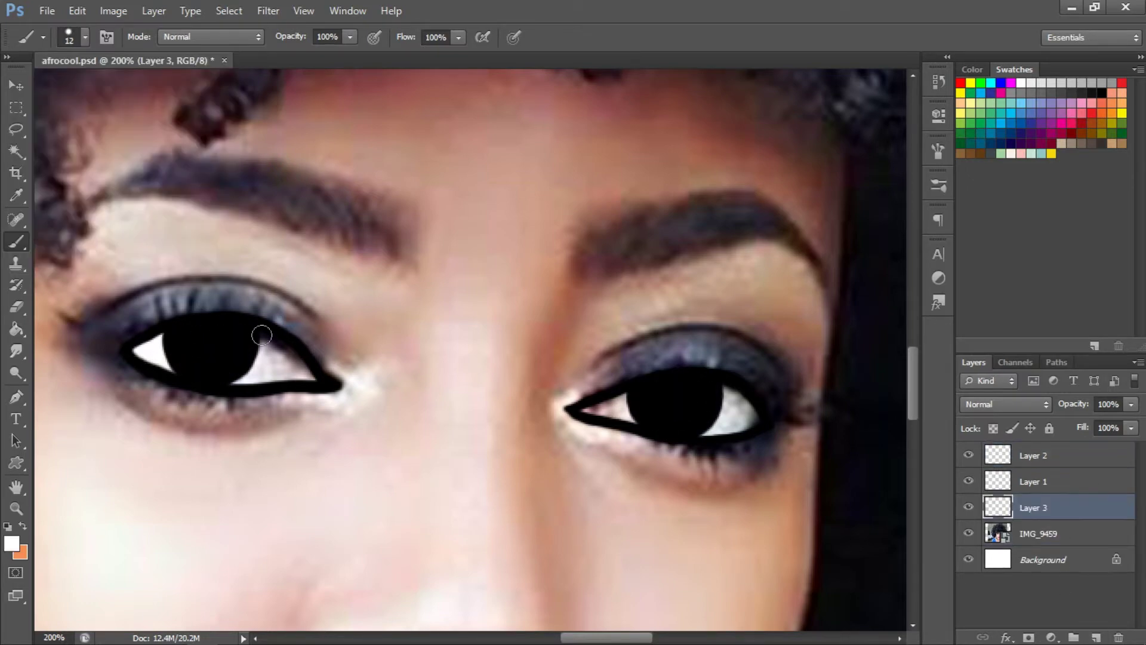
pyautogui.click(973, 457)
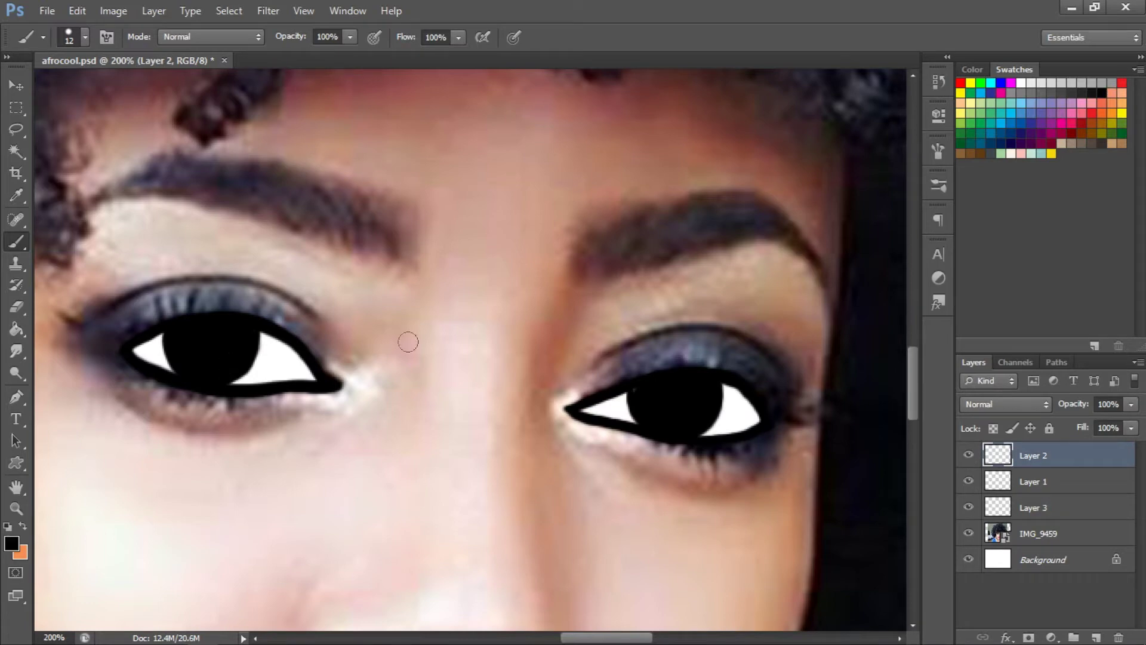
pyautogui.hotkey('ctrl', 'shift', 'alt', 'n')
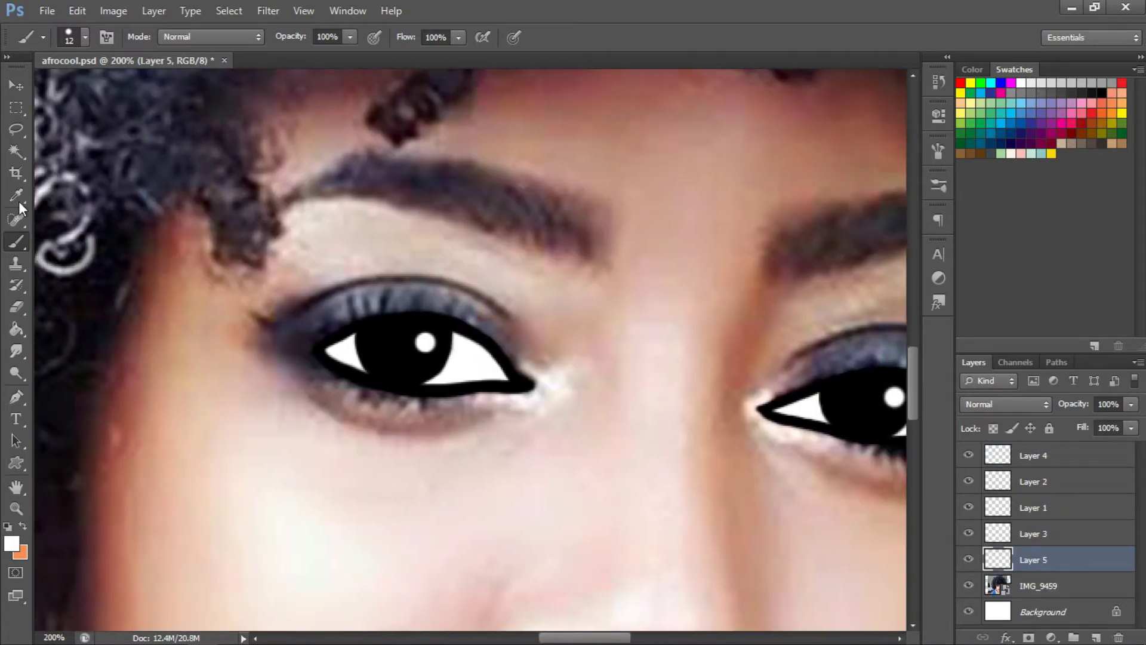
# Step: Paint black eyelashes above the left eye with a small lash-shaped brush
pyautogui.click(78, 37)
pyautogui.click(142, 167)
pyautogui.press('Return')
pyautogui.press('[')
pyautogui.press('[')
pyautogui.press('[')
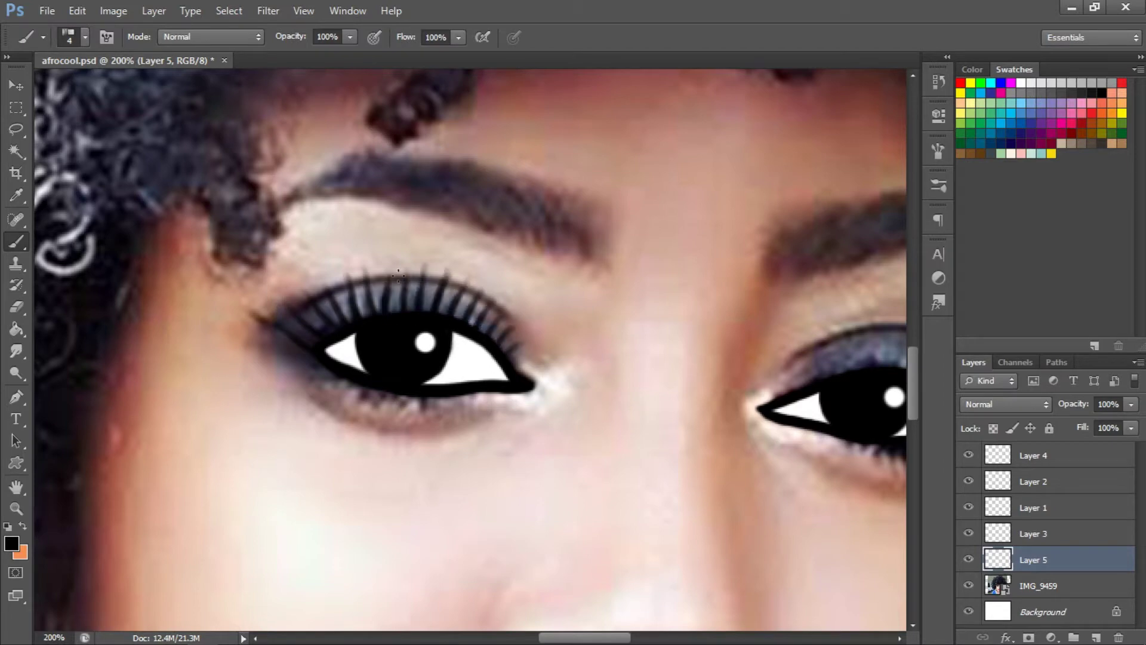
pyautogui.press('e')
pyautogui.press('b')
pyautogui.moveTo(392, 261); pyautogui.dragTo(397, 310)
pyautogui.hscroll(5, 458, 344)
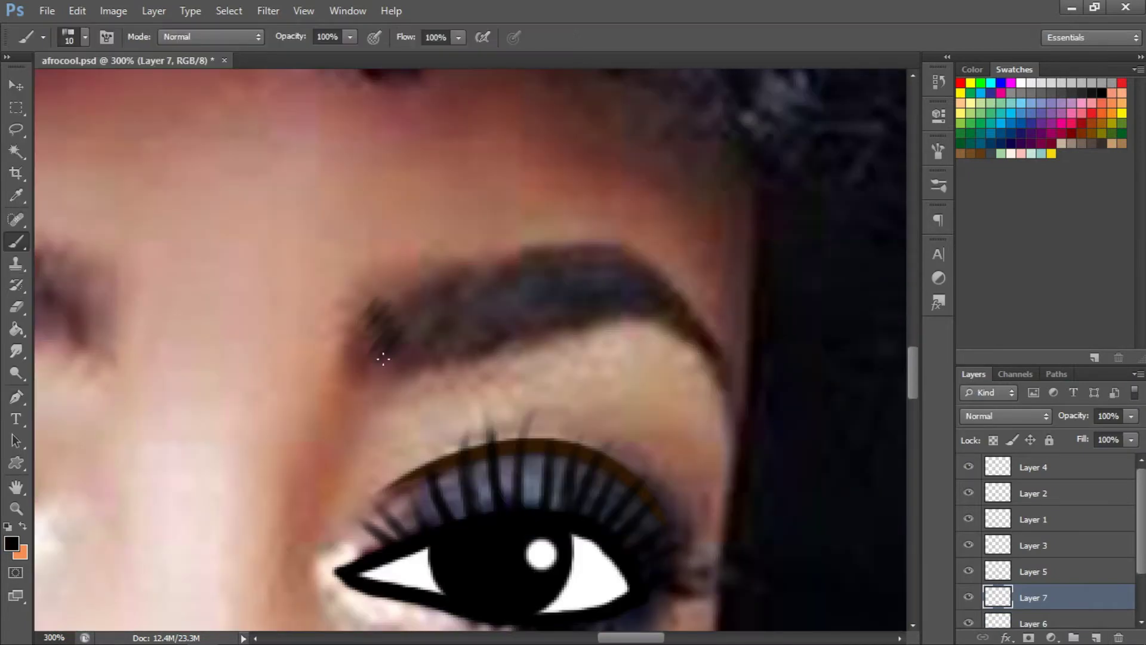
# Step: Darken the left eyebrow with dark strokes from its left end along the arch
pyautogui.moveTo(383, 359)
pyautogui.mouseDown()
pyautogui.moveTo(491, 332)
pyautogui.moveTo(564, 285)
pyautogui.mouseUp()
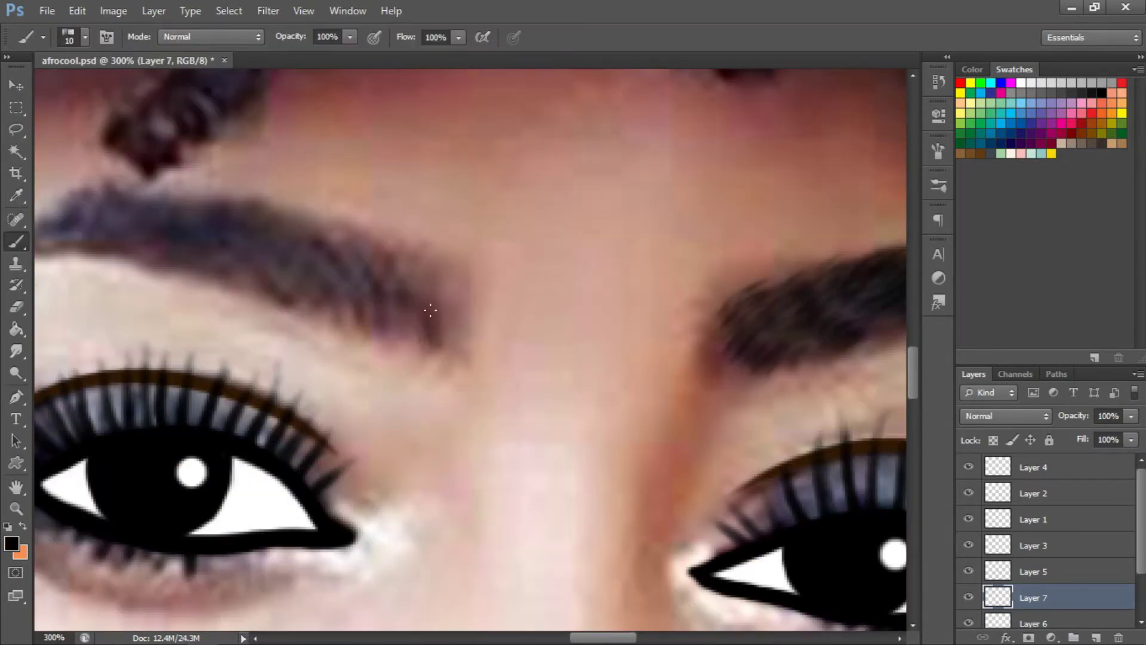
pyautogui.moveTo(430, 312); pyautogui.dragTo(434, 327)
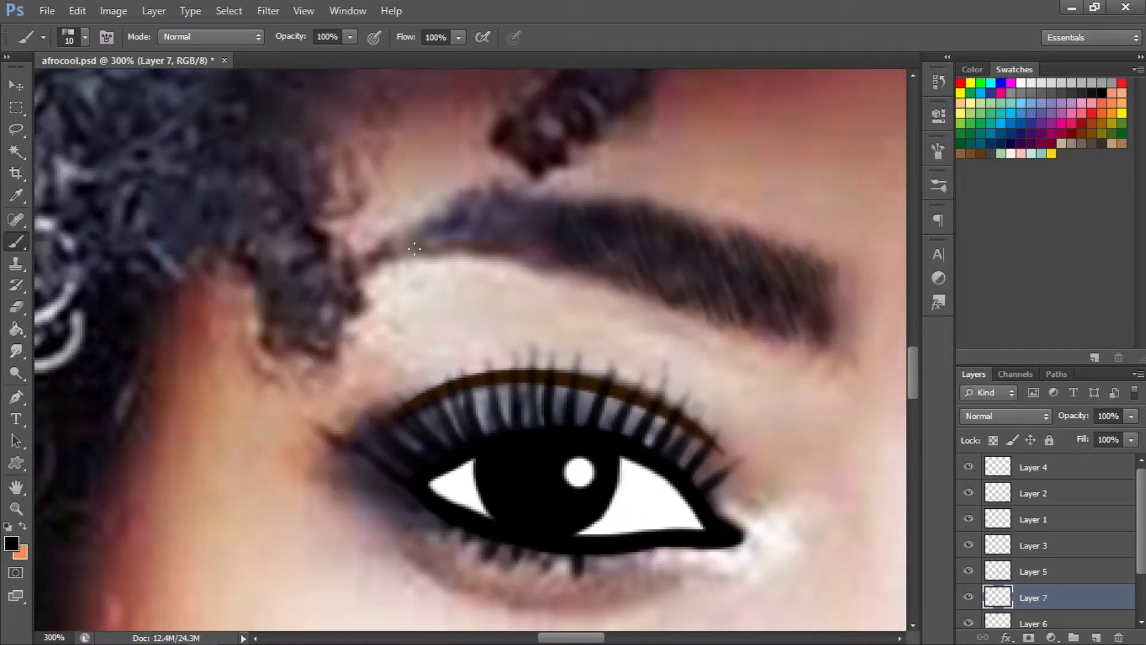
pyautogui.moveTo(397, 251); pyautogui.dragTo(544, 209)
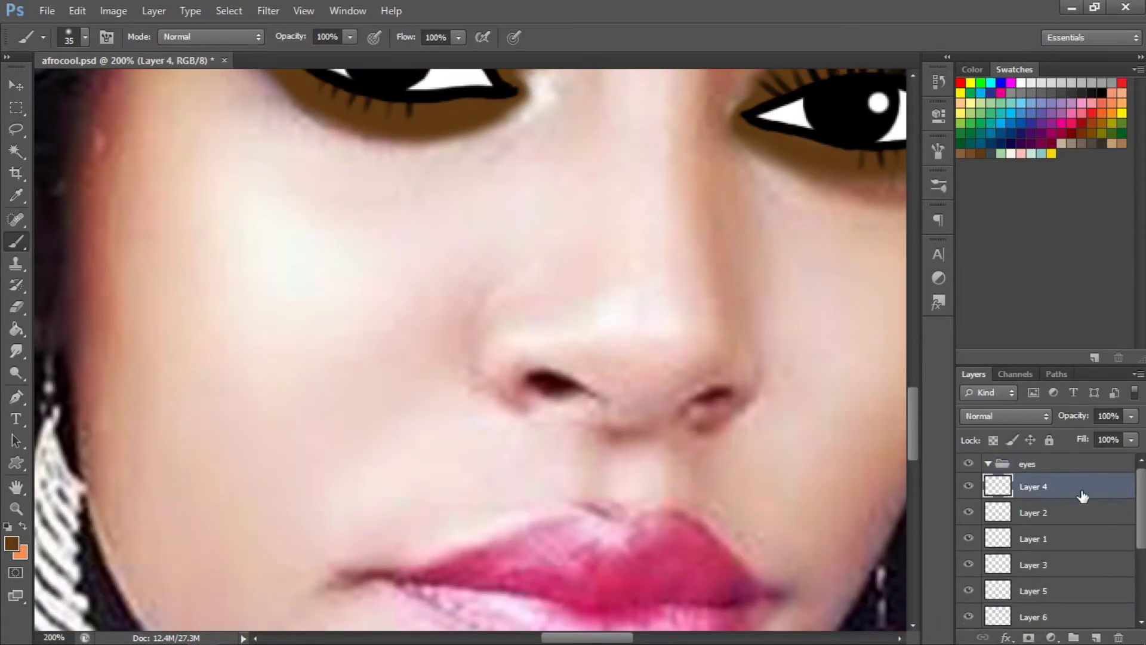
# Step: Collapse the eyes group, add a nose group, and outline both lips in dark maroon
pyautogui.click(989, 463)
pyautogui.click(1072, 635)
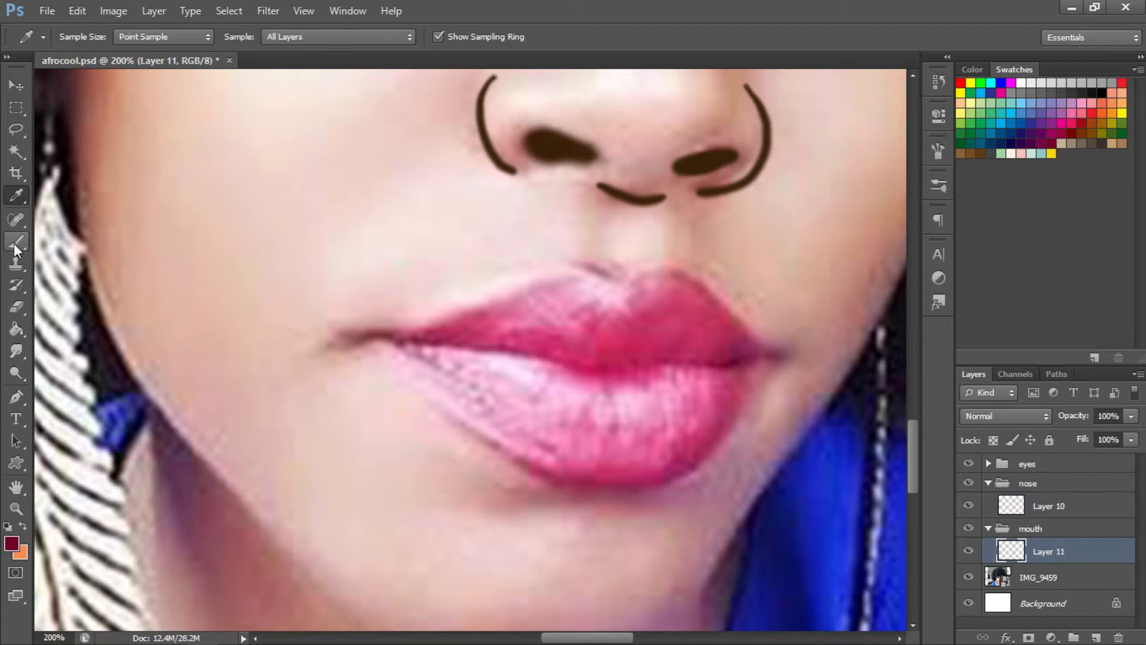
pyautogui.click(16, 243)
pyautogui.moveTo(361, 337)
pyautogui.mouseDown()
pyautogui.moveTo(620, 293)
pyautogui.moveTo(740, 327)
pyautogui.mouseUp()
pyautogui.hotkey('ctrl', 'z')
pyautogui.moveTo(620, 293); pyautogui.dragTo(657, 276)
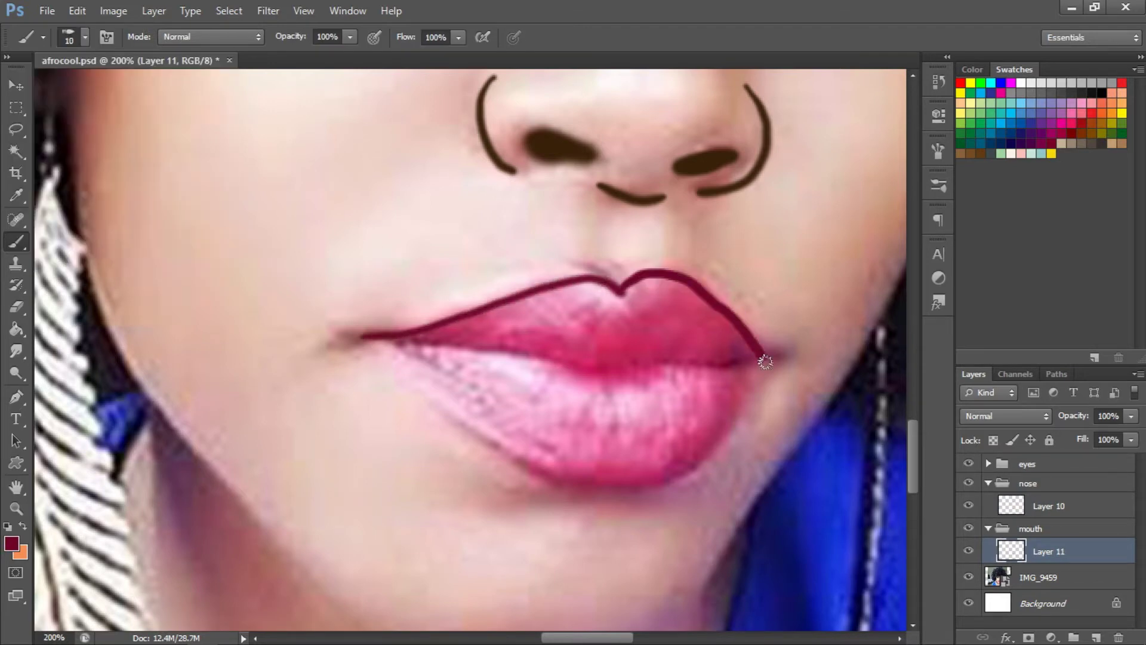
pyautogui.moveTo(454, 389); pyautogui.dragTo(689, 473)
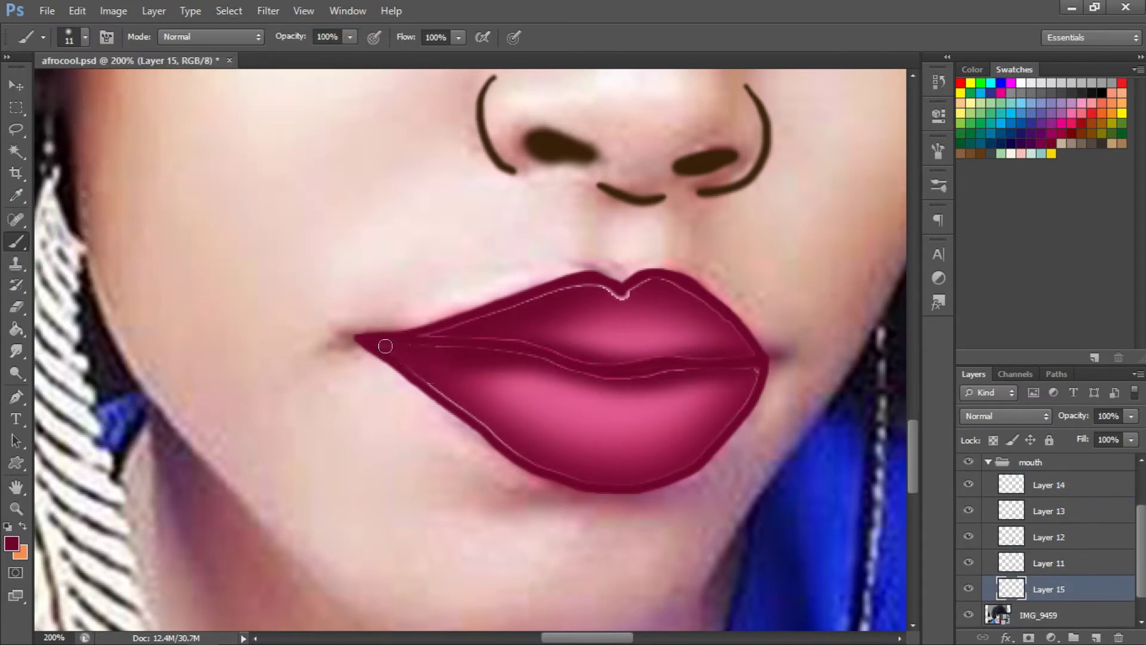
# Step: Paint maroon over the upper lip and add a new lip-shading layer with a 22 px brush
pyautogui.moveTo(385, 346)
pyautogui.mouseDown()
pyautogui.moveTo(549, 301)
pyautogui.moveTo(694, 289)
pyautogui.mouseUp()
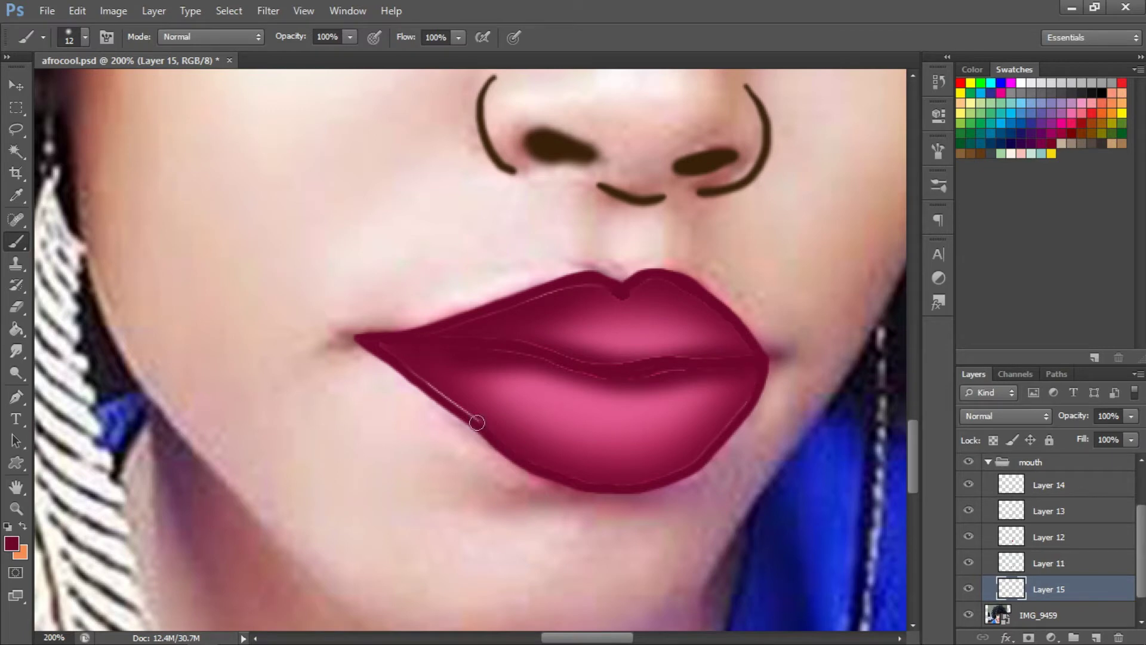
pyautogui.click(1089, 490)
pyautogui.hotkey('ctrl', 'shift', 'alt', 'n')
pyautogui.click(85, 40)
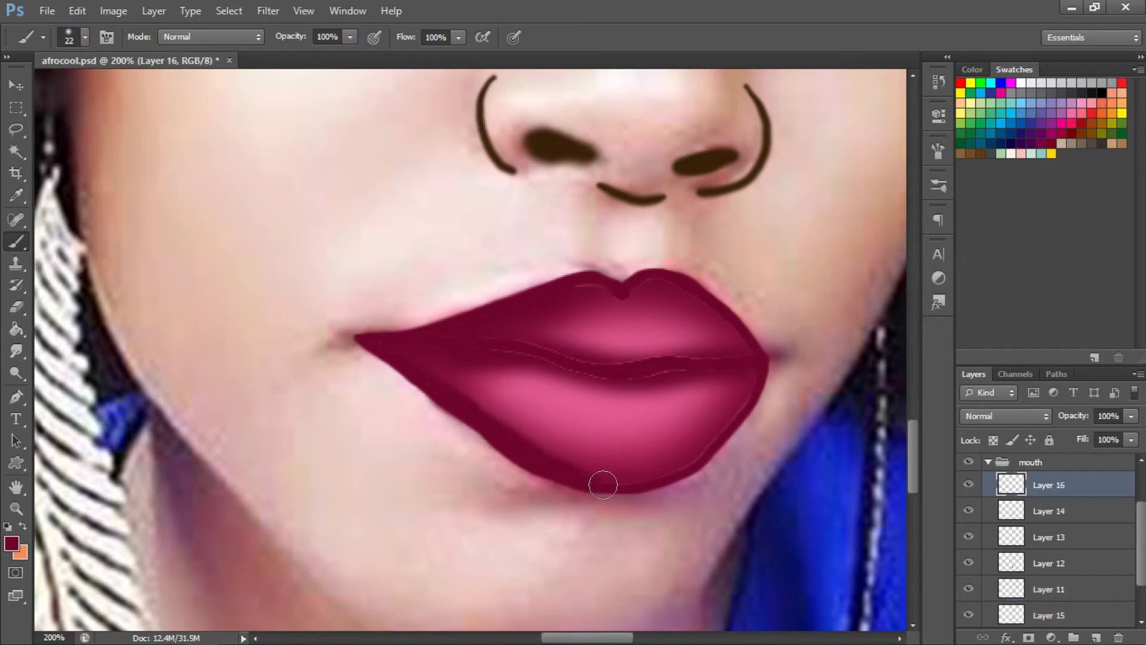
# Step: Paint speckled pink highlights on both lips on a new layer at 38% opacity
pyautogui.hotkey('ctrl', 'shift', 'alt', 'n')
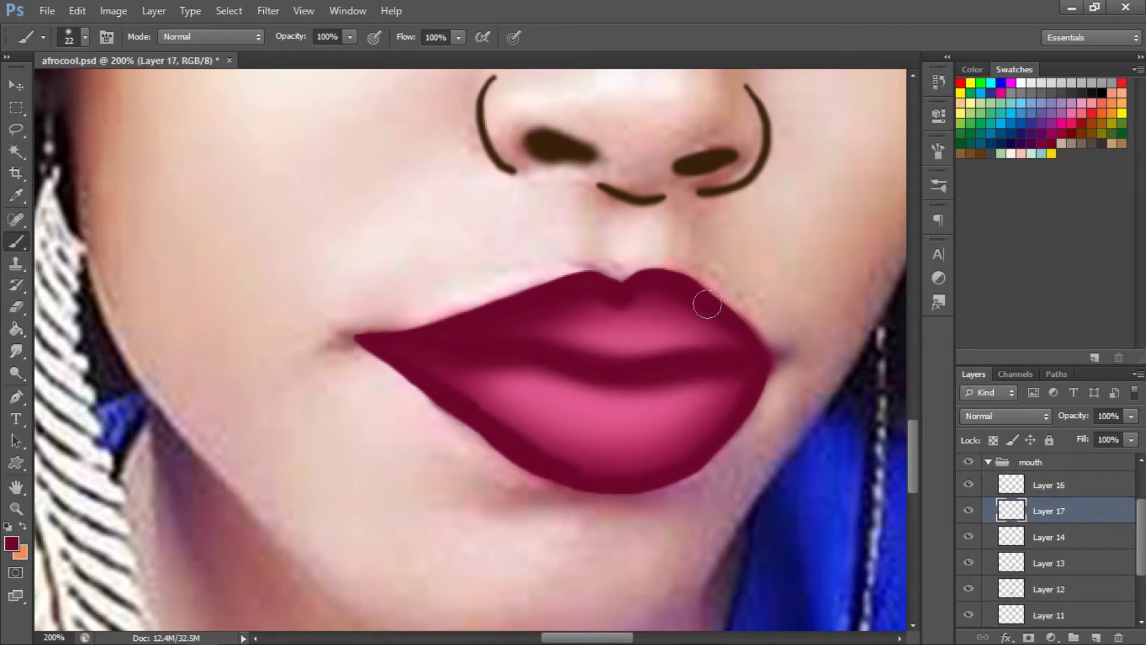
pyautogui.click(85, 37)
pyautogui.doubleClick(169, 258)
pyautogui.moveTo(490, 388); pyautogui.dragTo(700, 335)
pyautogui.moveTo(537, 334); pyautogui.dragTo(725, 407)
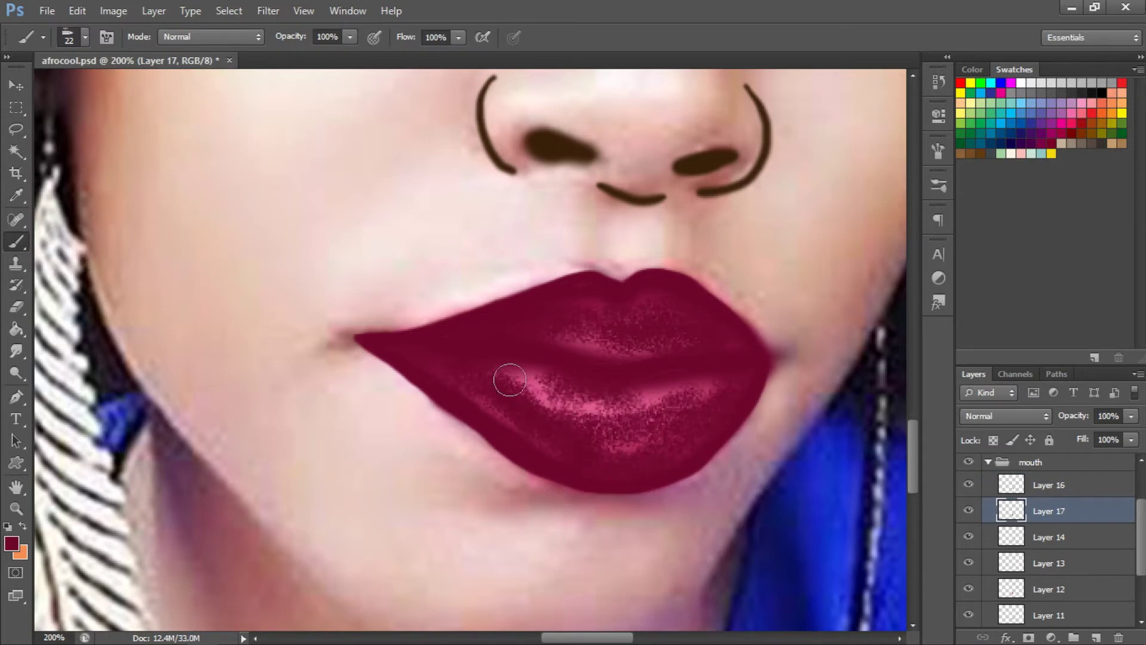
pyautogui.click(1131, 416)
pyautogui.moveTo(1133, 435); pyautogui.dragTo(1078, 438)
# Step: Trace a brown outline around both lips on a new layer beneath the lip layers
pyautogui.hotkey('ctrl', 'shift', 'alt', 'n')
pyautogui.click(85, 37)
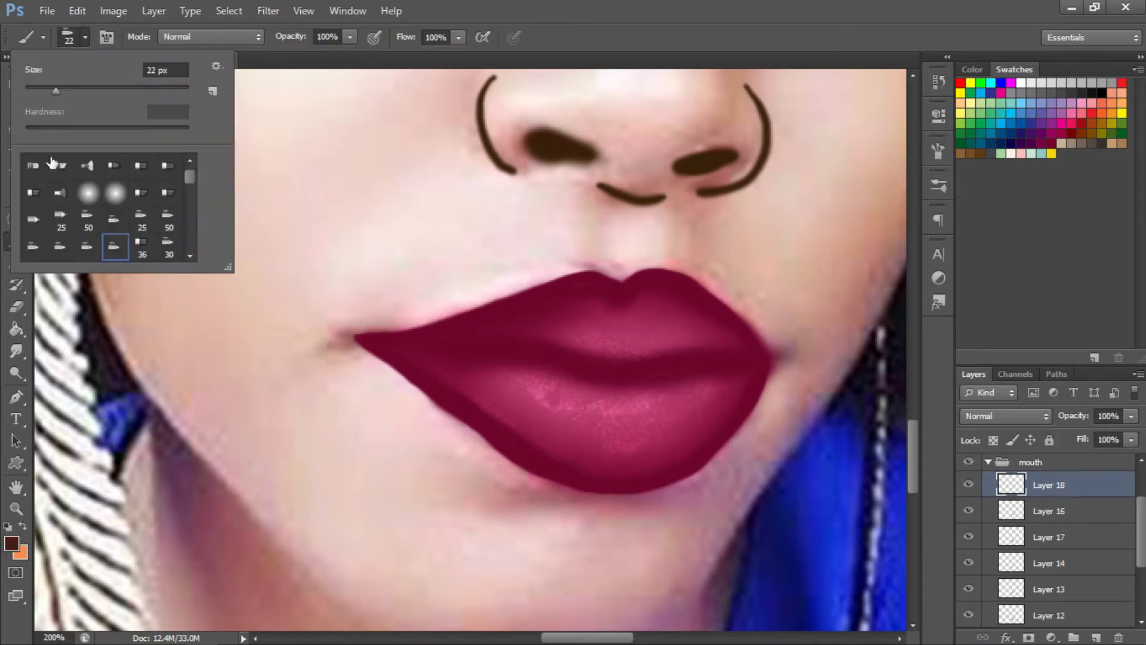
pyautogui.write('7')
pyautogui.press('Return')
pyautogui.moveTo(1087, 500); pyautogui.dragTo(1023, 561)
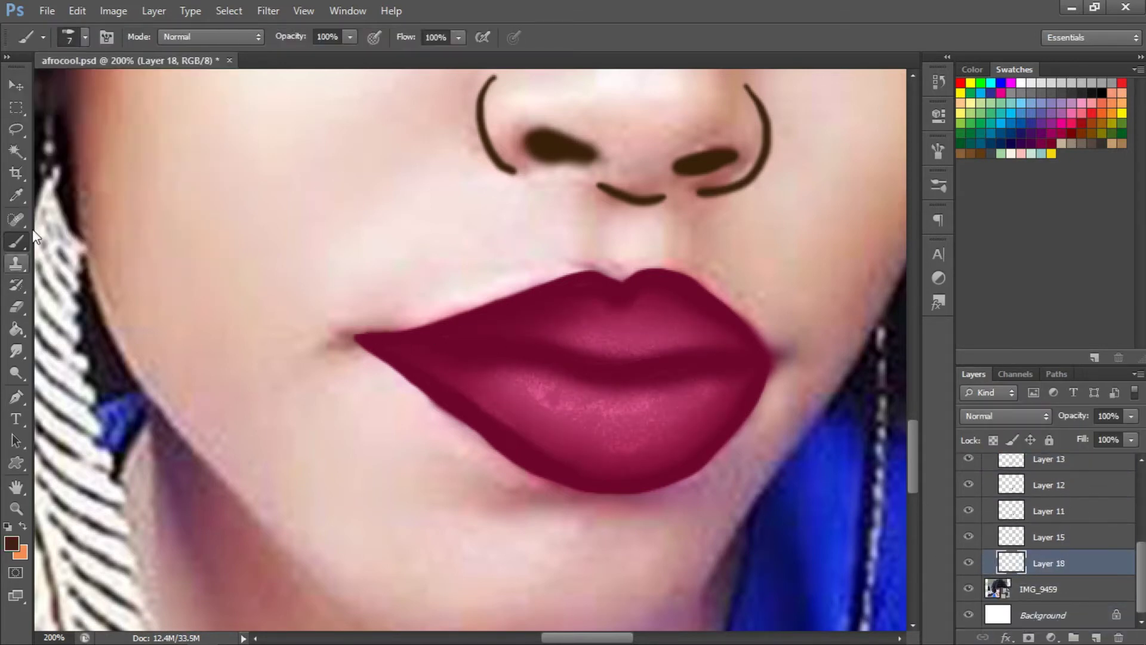
pyautogui.click(85, 37)
pyautogui.write('22')
pyautogui.press('Return')
pyautogui.moveTo(354, 332); pyautogui.dragTo(667, 276)
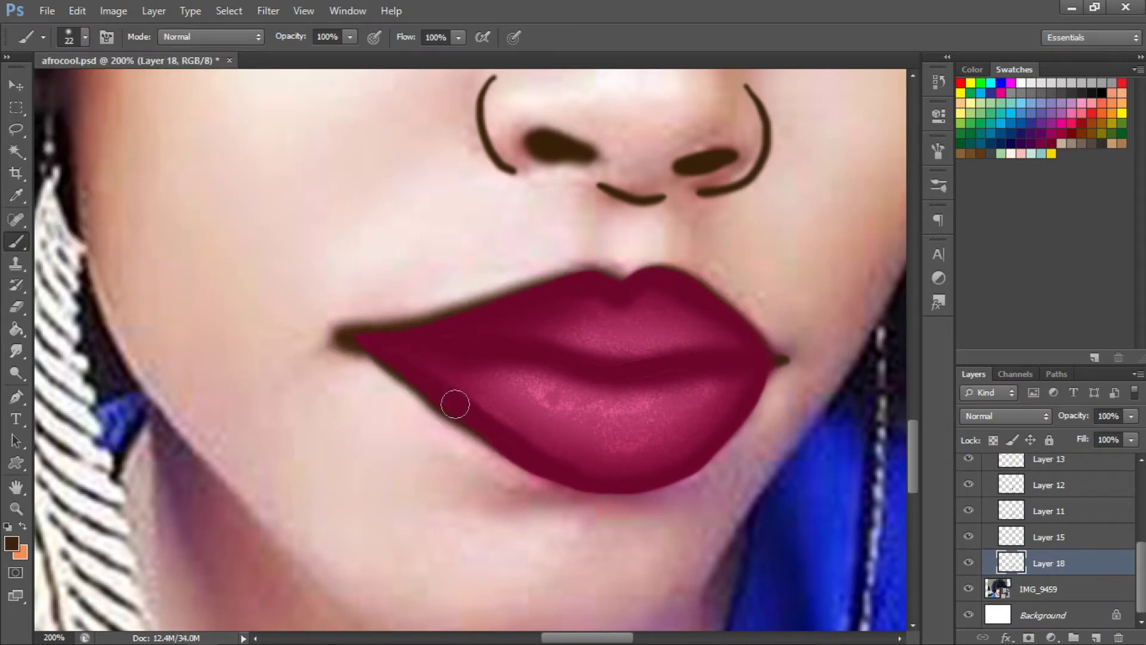
pyautogui.moveTo(454, 404); pyautogui.dragTo(692, 461)
# Step: Draw a thin 5 px dark line between the lips on a new layer
pyautogui.hotkey('ctrl', 'shift', 'alt', 'n')
pyautogui.click(85, 37)
pyautogui.write('10')
pyautogui.press('Return')
pyautogui.moveTo(359, 345); pyautogui.dragTo(731, 364)
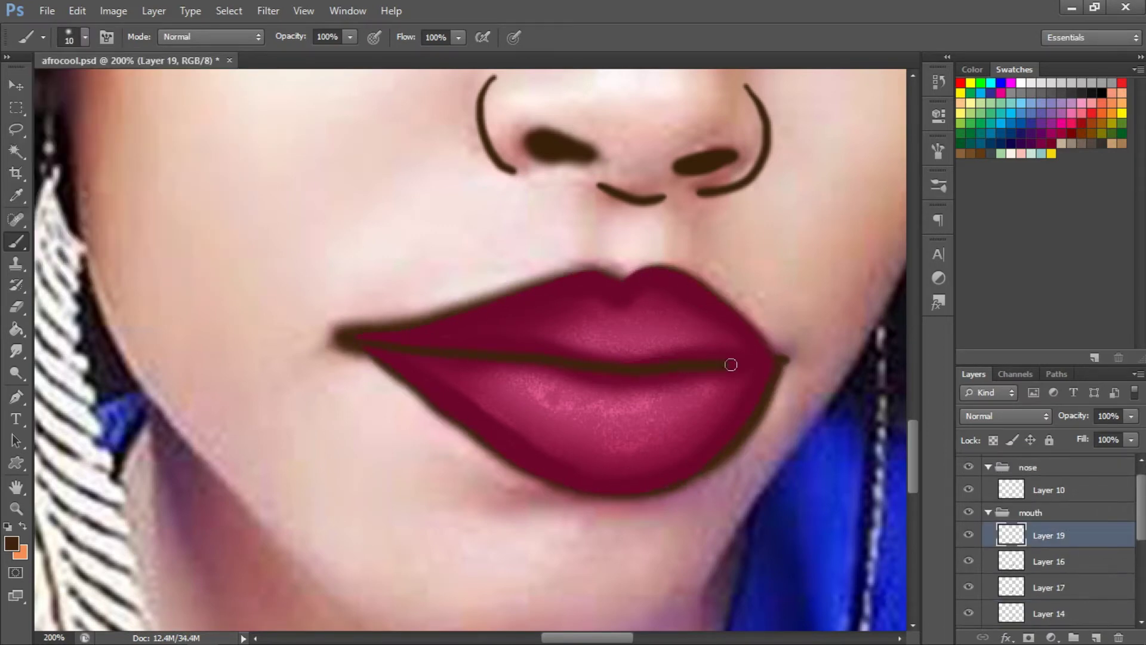
pyautogui.moveTo(345, 334); pyautogui.dragTo(607, 382)
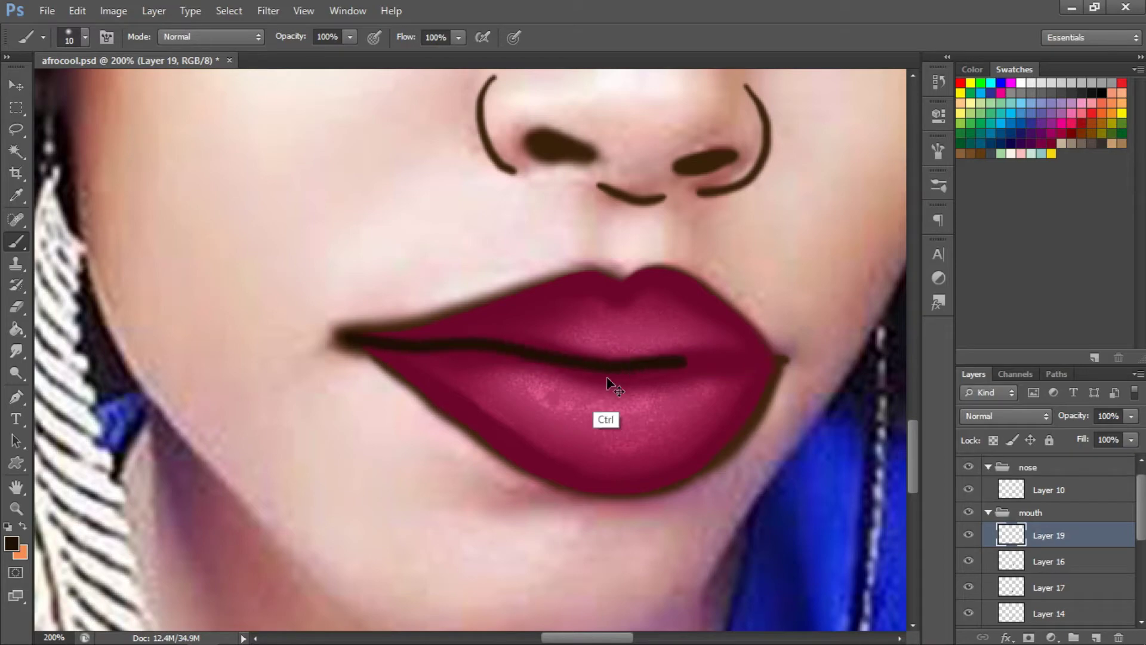
pyautogui.hotkey('ctrl', 'z')
pyautogui.click(85, 37)
pyautogui.write('5')
pyautogui.press('Return')
pyautogui.moveTo(346, 339); pyautogui.dragTo(761, 362)
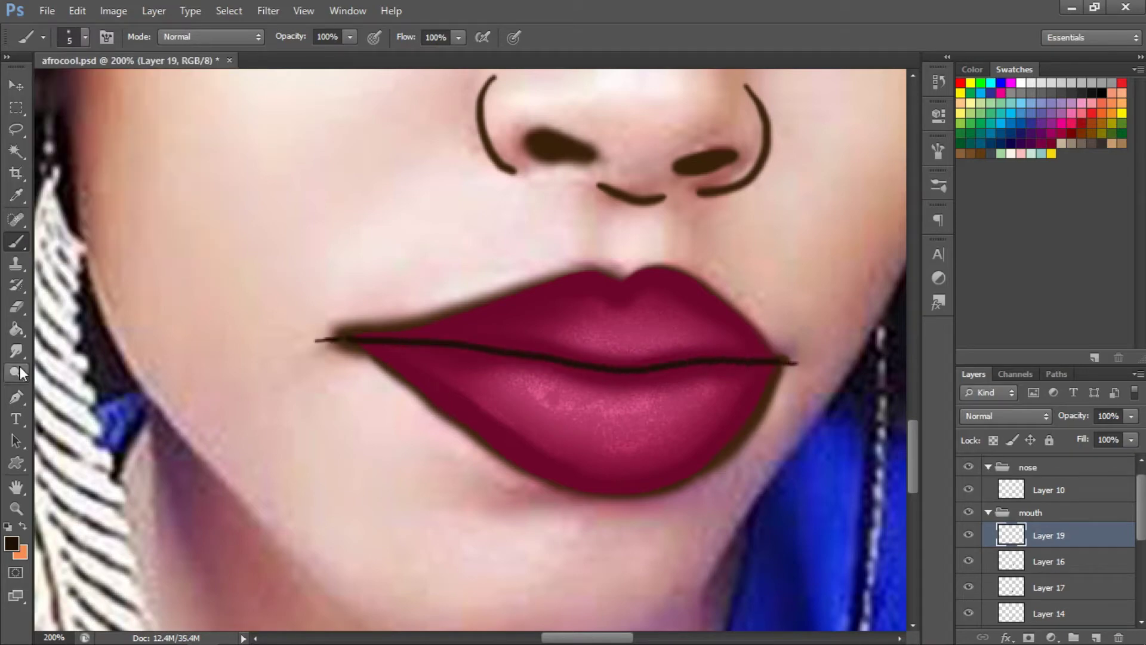
pyautogui.click(16, 351)
pyautogui.scroll(-3, 512, 486)
# Step: Paint a dark shadow below the lower lip with a 74 px brush on a new layer
pyautogui.press('b')
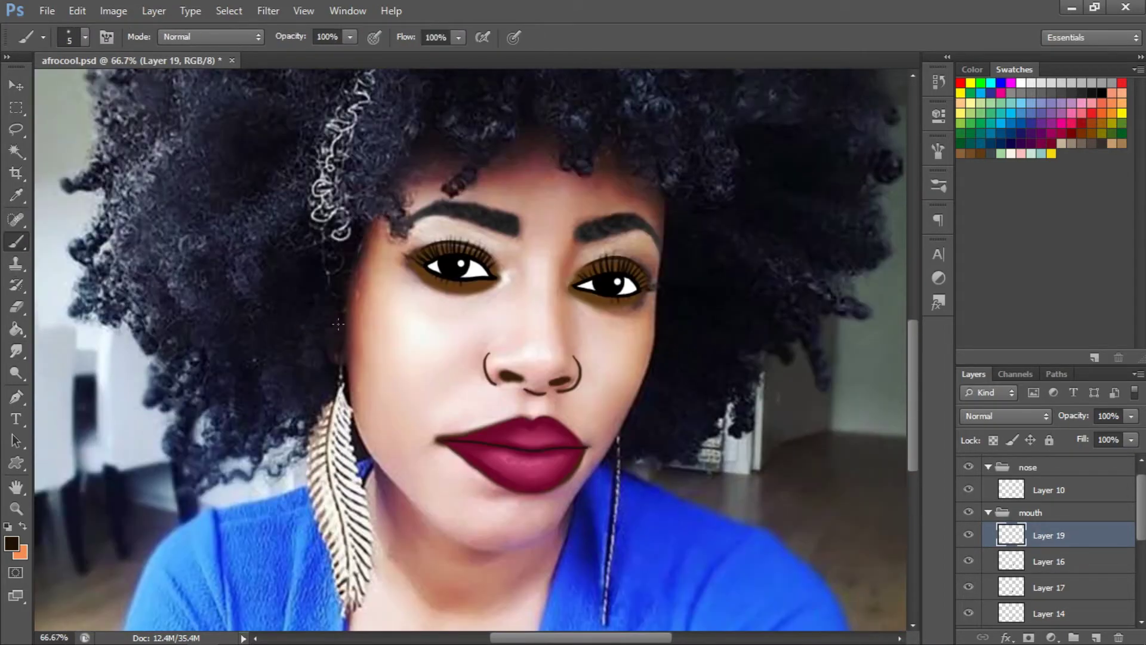
pyautogui.hotkey('ctrl', 'shift', 'alt', 'n')
pyautogui.click(84, 37)
pyautogui.write('74')
pyautogui.press('Return')
pyautogui.moveTo(481, 478); pyautogui.dragTo(493, 483)
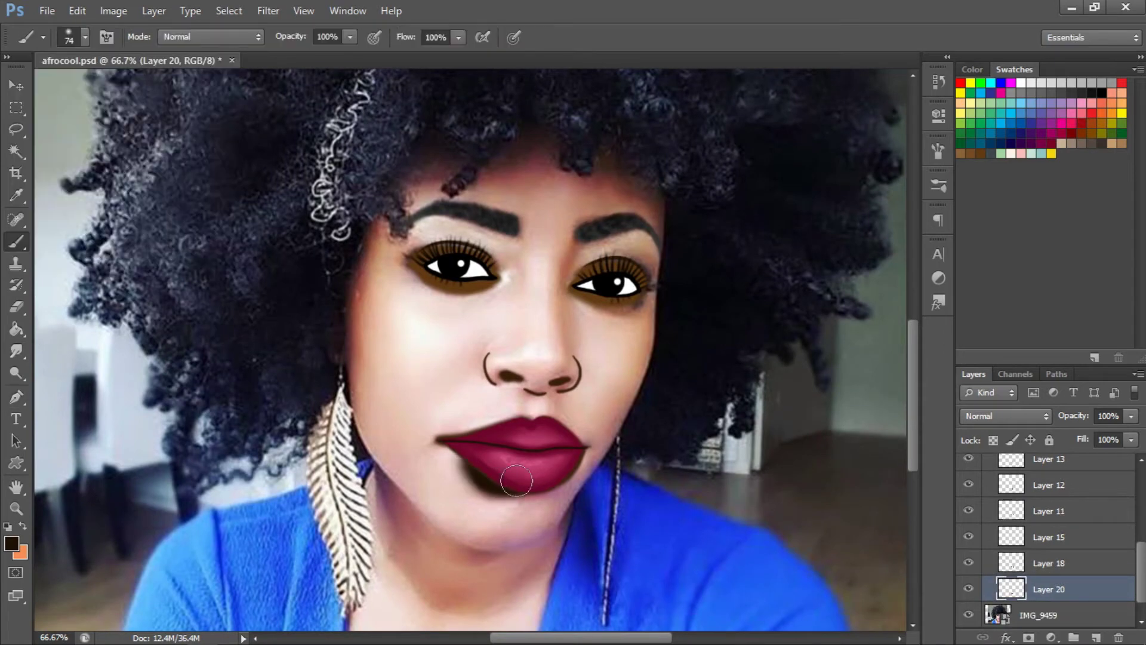
# Step: Fade the under-lip shadow to 40% opacity and collapse the mouth layers
pyautogui.moveTo(1131, 415); pyautogui.dragTo(1084, 429)
pyautogui.press('e')
pyautogui.press('b')
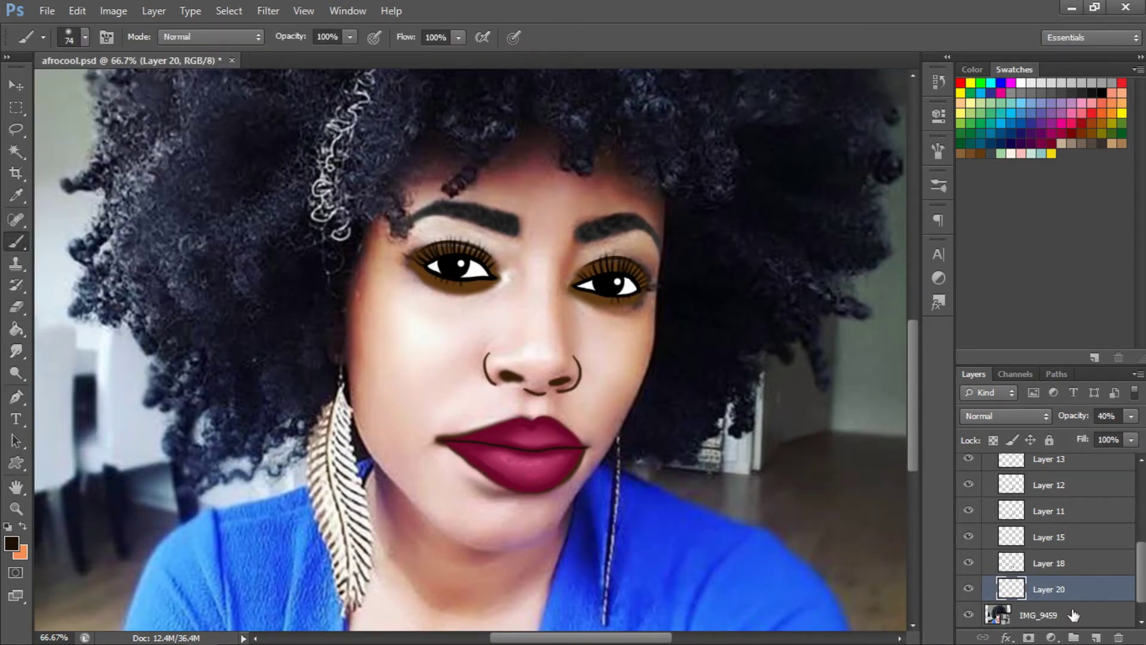
pyautogui.click(989, 521)
pyautogui.click(1036, 524)
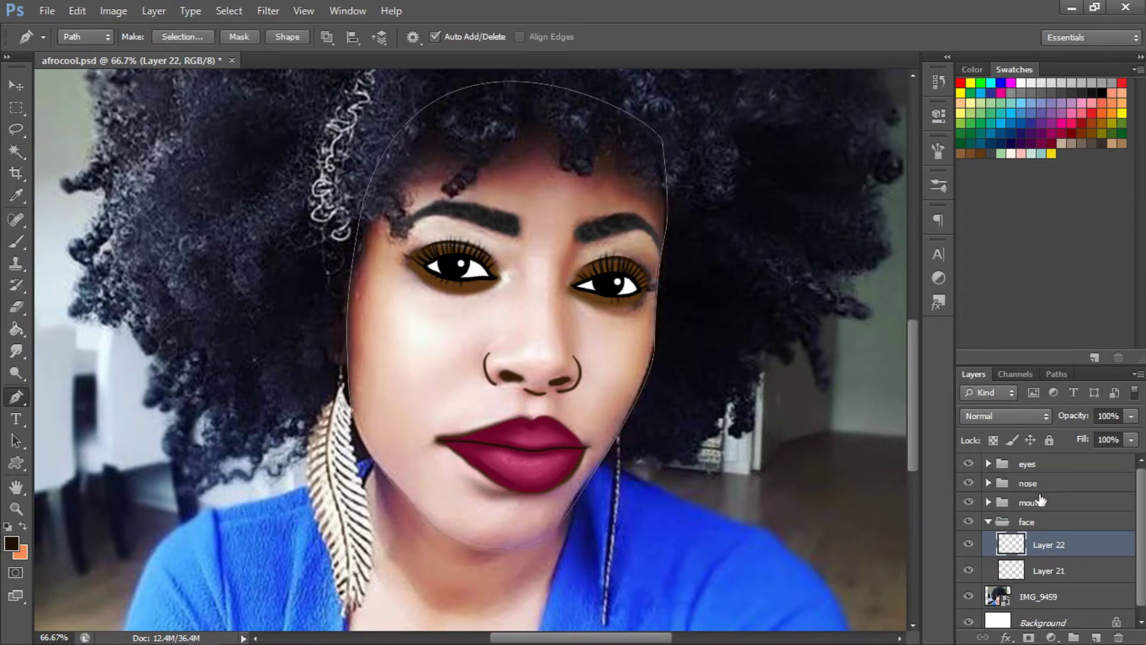
# Step: Stroke the face outline path with the brush from the Paths panel
pyautogui.click(1057, 373)
pyautogui.press('b')
pyautogui.rightClick(1009, 394)
pyautogui.click(1026, 444)
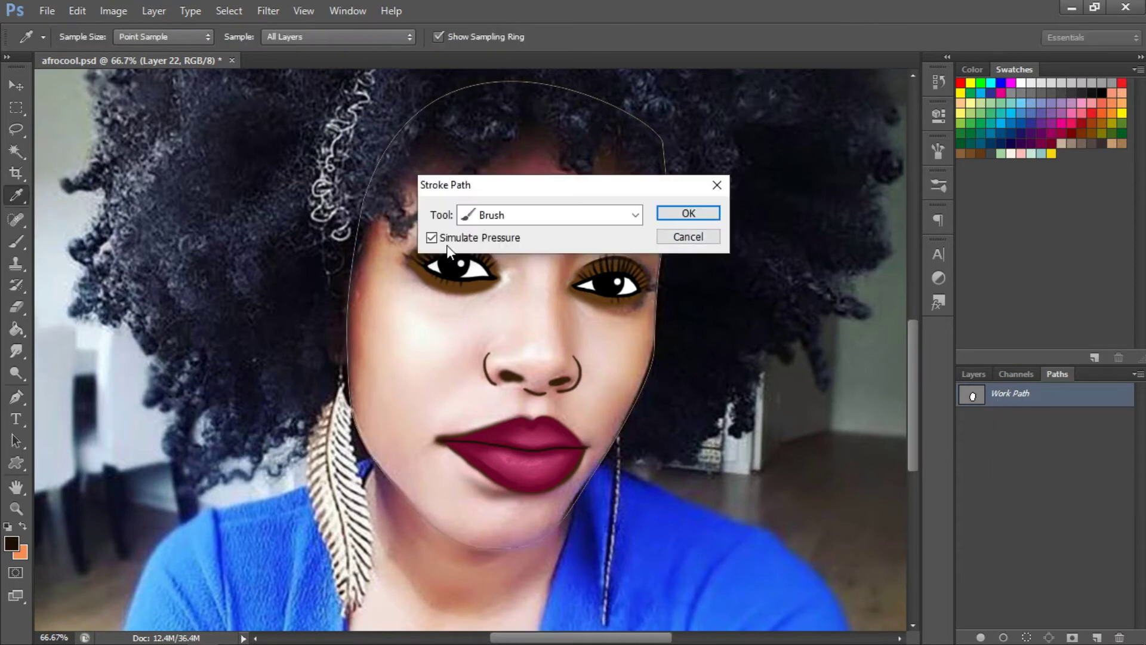
pyautogui.click(688, 213)
pyautogui.click(973, 374)
# Step: Select the face with Magic Wand, fill it brown on Layer 21, then hide that layer
pyautogui.press('w')
pyautogui.click(1048, 570)
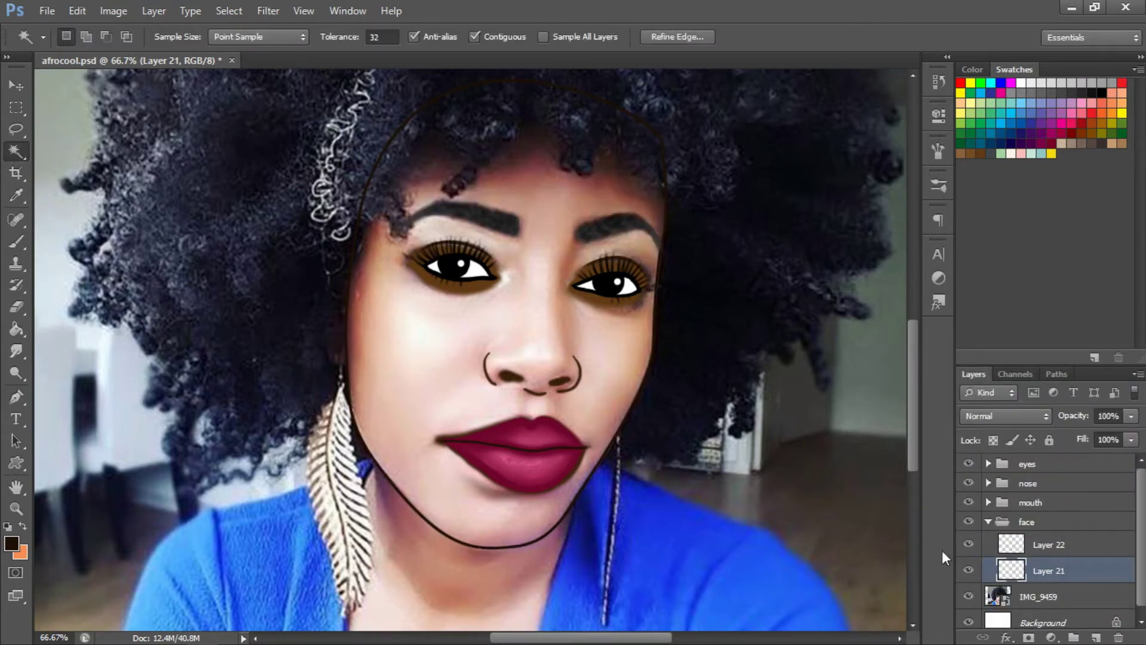
pyautogui.press('g')
pyautogui.click(1049, 544)
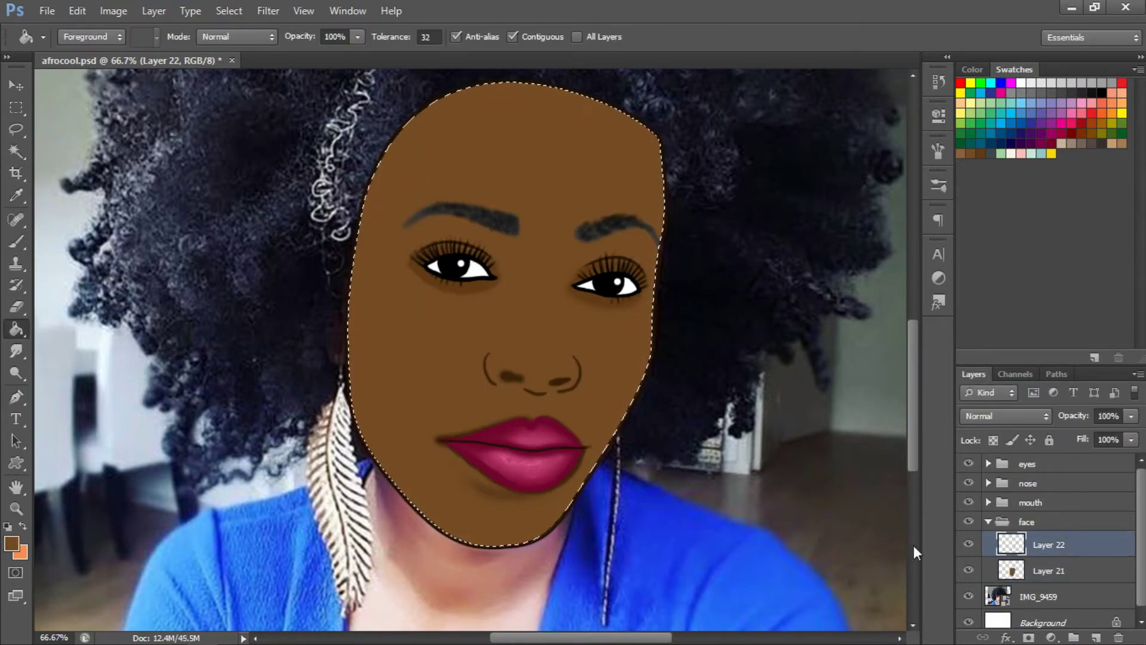
pyautogui.click(968, 570)
pyautogui.press('b')
pyautogui.click(85, 36)
# Step: Paint brown skin over the forehead and left edge, then smudge to blend the tones
pyautogui.click(1096, 638)
pyautogui.hotkey('ctrl', '-')
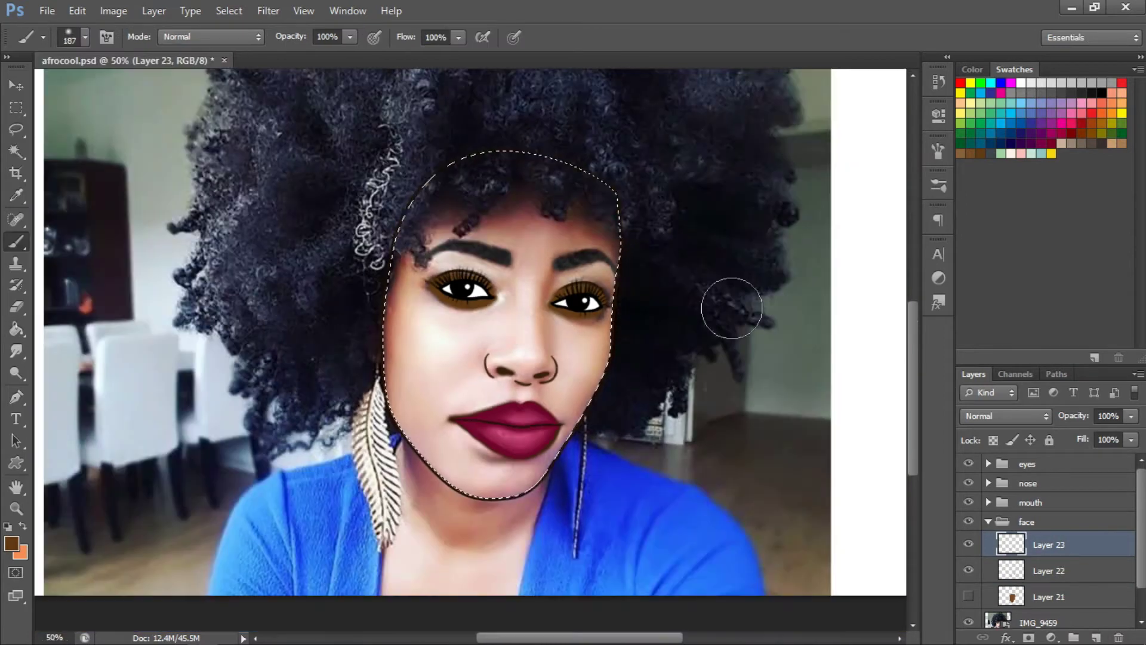
pyautogui.moveTo(731, 308)
pyautogui.mouseDown()
pyautogui.moveTo(511, 179)
pyautogui.moveTo(452, 519)
pyautogui.mouseUp()
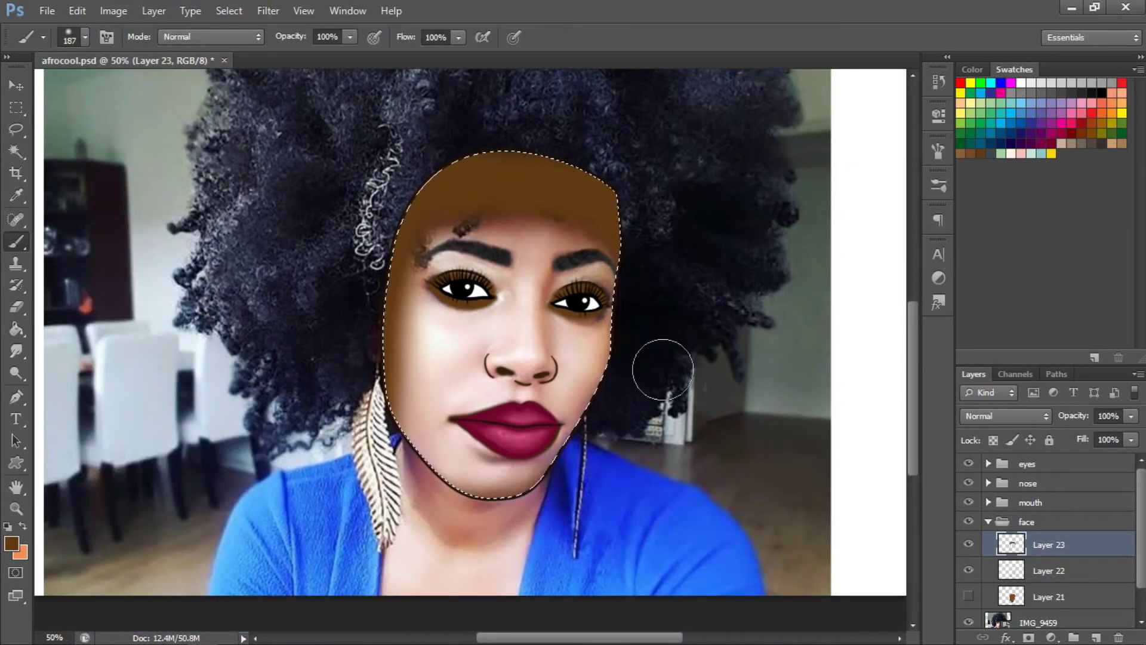
pyautogui.hotkey('ctrl', 'shift', 'alt', 'n')
pyautogui.press('r')
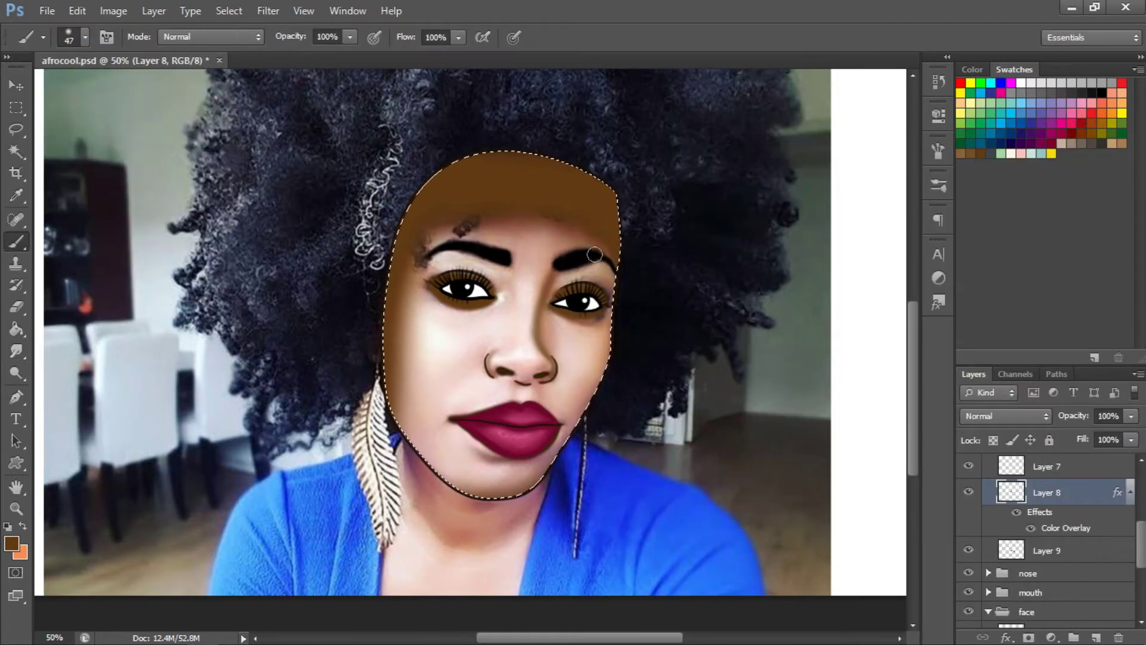
pyautogui.click(26, 359)
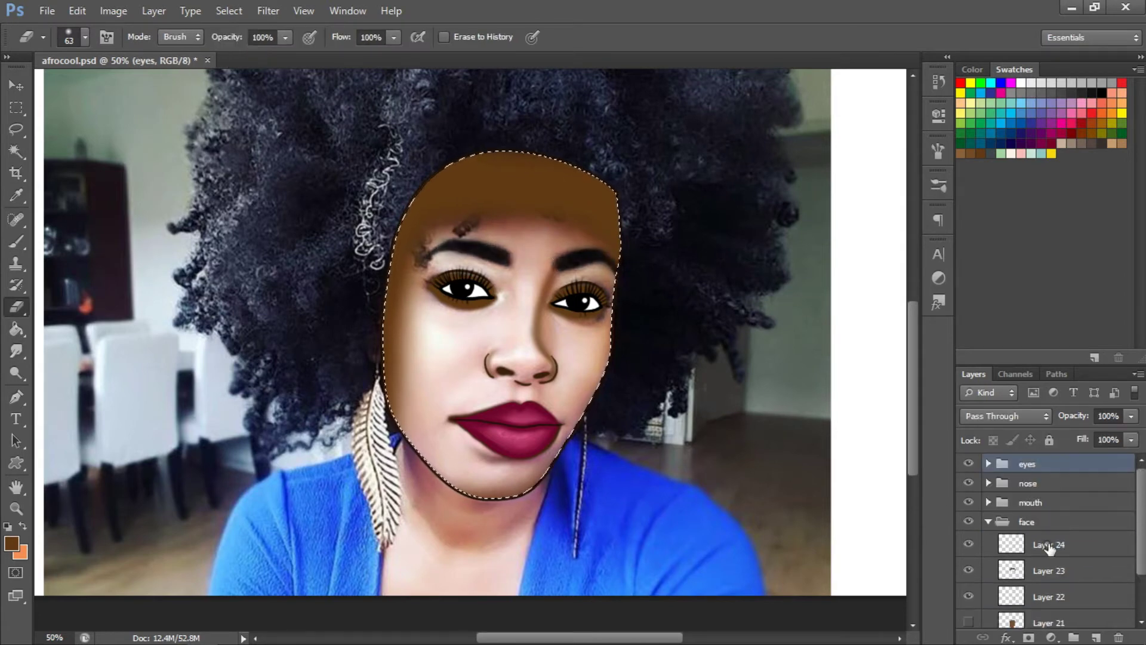
# Step: Add lighter skin tones on a new layer, smudging and erasing on Layer 26
pyautogui.hotkey('ctrl', 'shift', 'alt', 'n')
pyautogui.press('b')
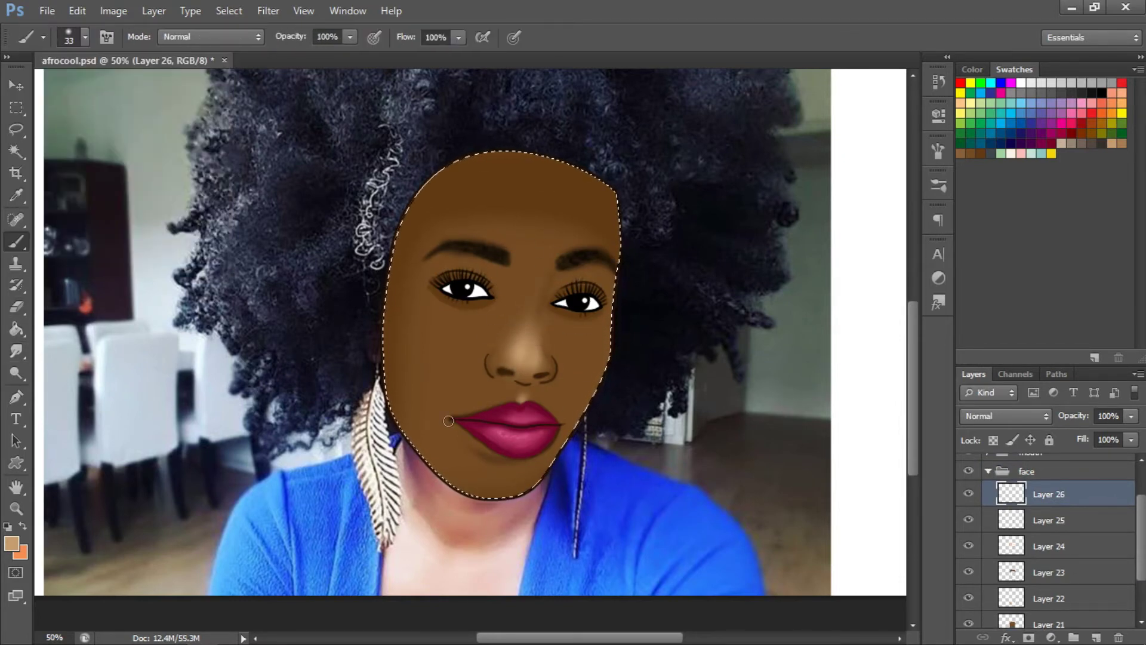
pyautogui.scroll(-10, 1044, 538)
pyautogui.click(1034, 519)
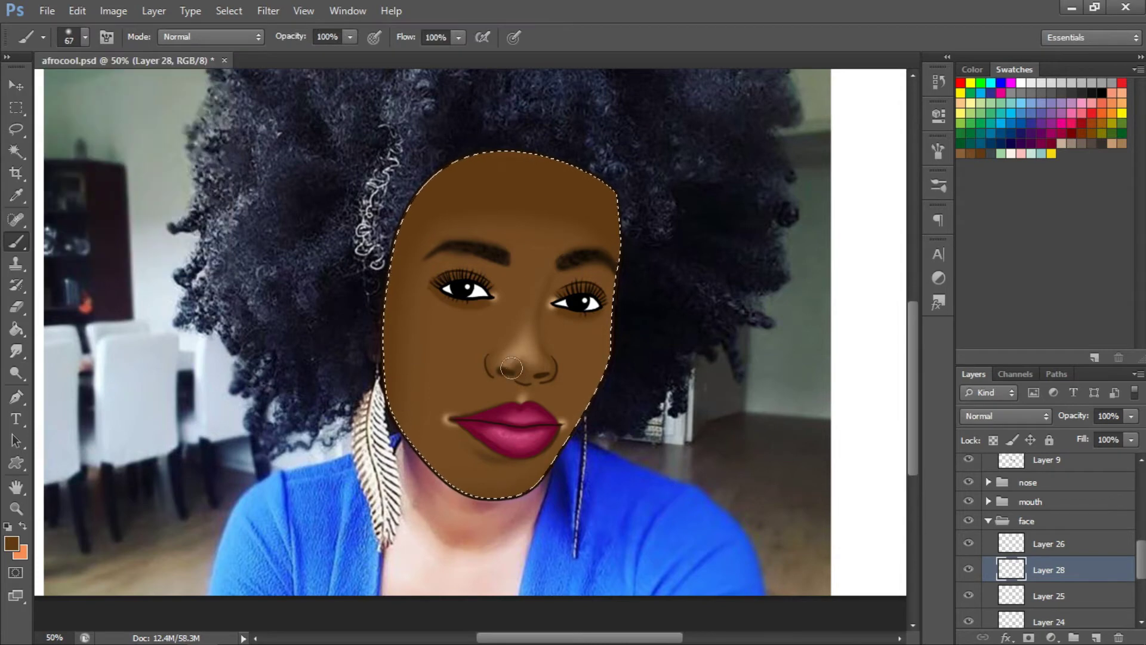
pyautogui.press('r')
pyautogui.click(990, 554)
pyautogui.press('e')
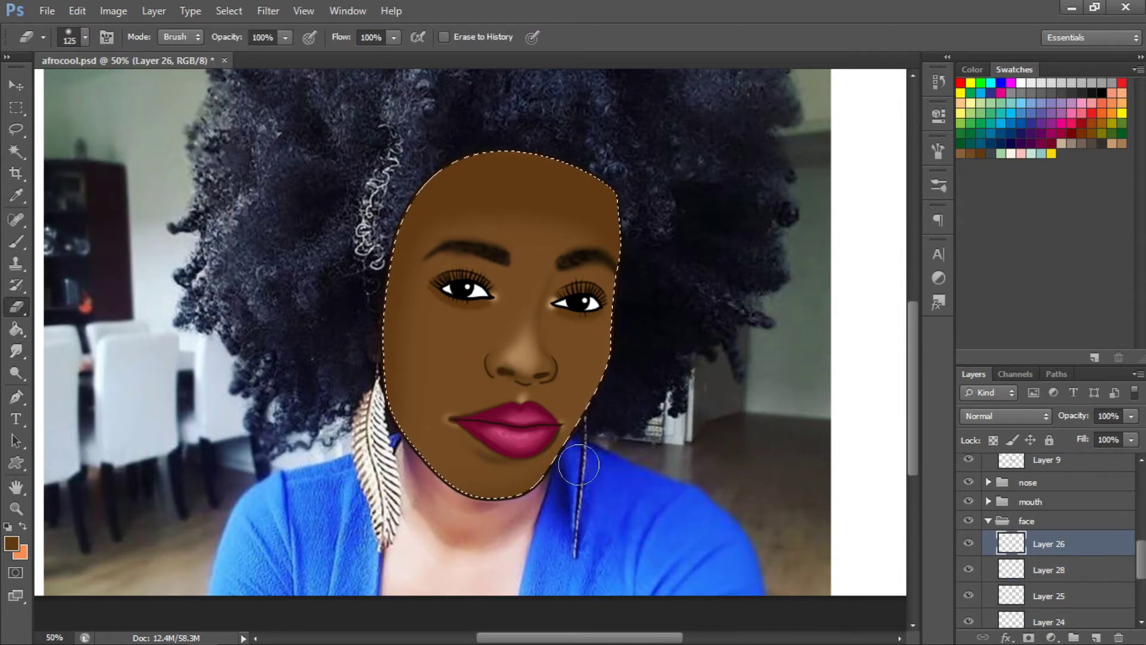
# Step: Dab white gloss highlights on the upper and lower lips, smudging and erasing strays
pyautogui.click(534, 415)
pyautogui.click(512, 440)
pyautogui.press('r')
pyautogui.press('e')
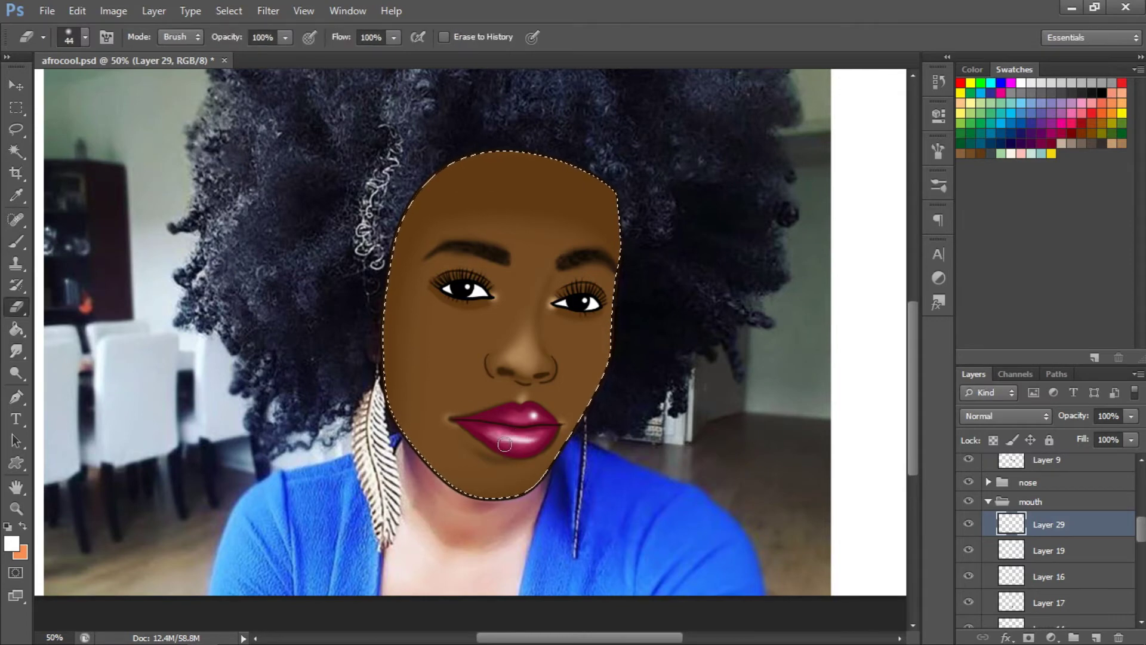
# Step: Paint lighter tones on both cheeks in the face group and erase the excess
pyautogui.click(989, 501)
pyautogui.click(989, 566)
pyautogui.click(1049, 588)
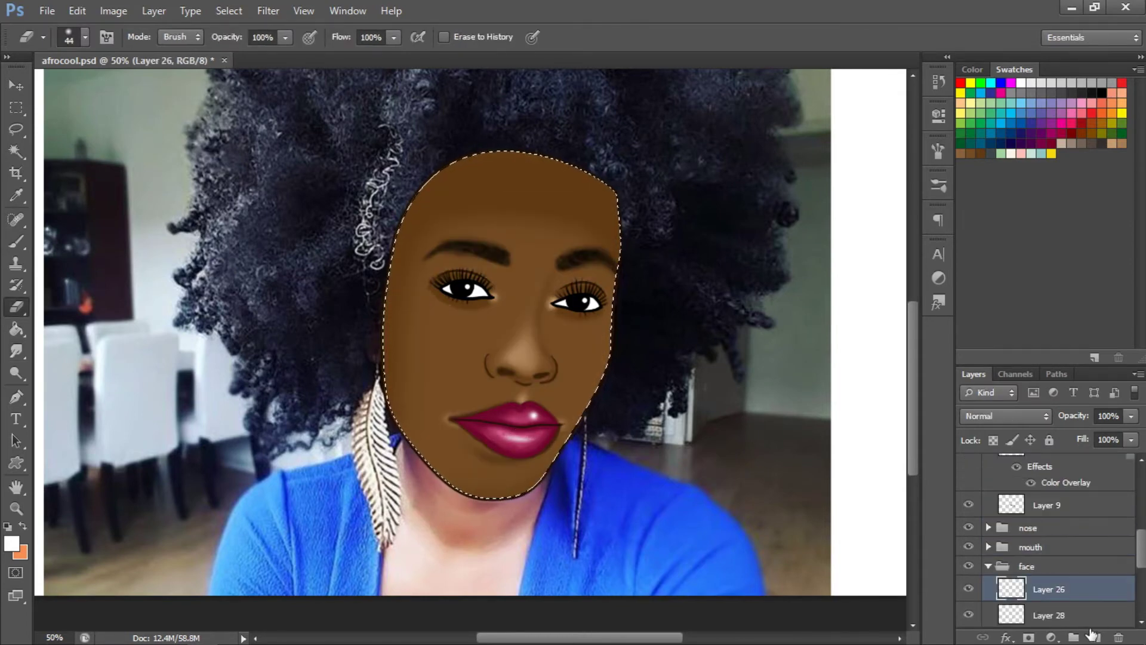
pyautogui.press('b')
pyautogui.click(85, 37)
pyautogui.press('Return')
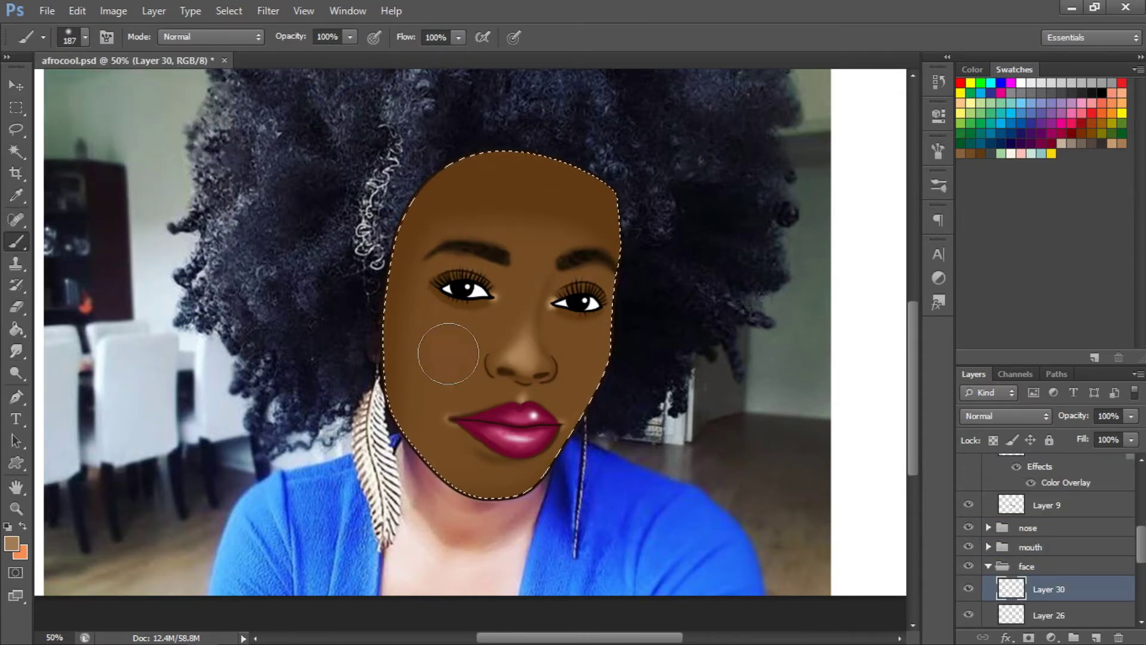
pyautogui.moveTo(418, 334); pyautogui.dragTo(478, 364)
pyautogui.moveTo(564, 340); pyautogui.dragTo(597, 373)
pyautogui.press('e')
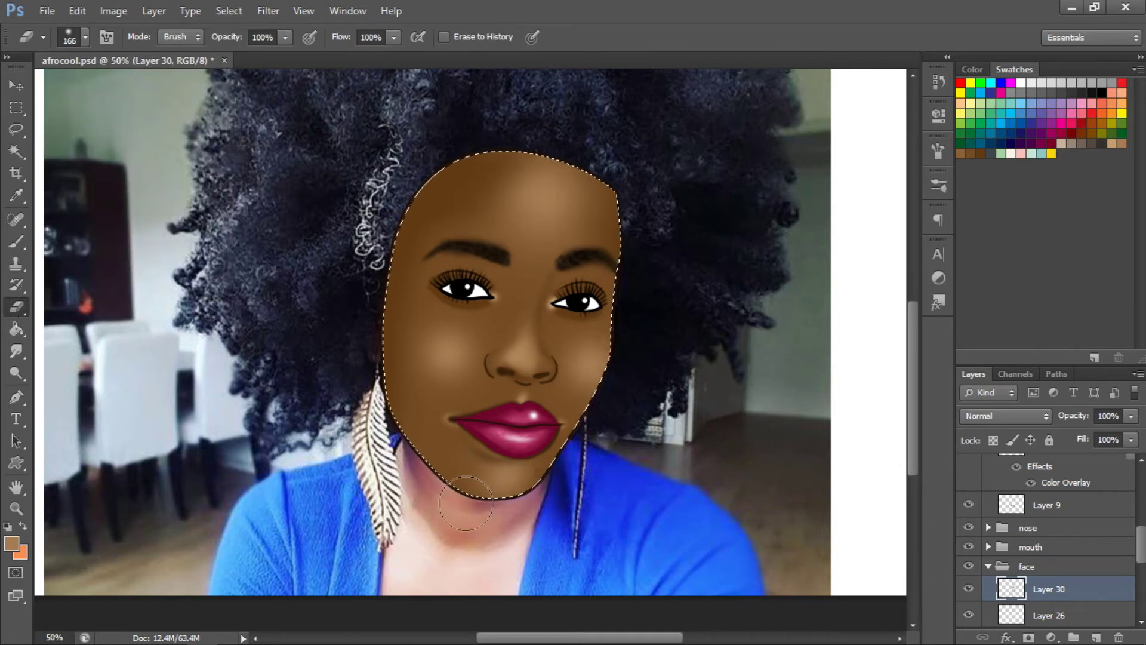
pyautogui.scroll(-3, 835, 476)
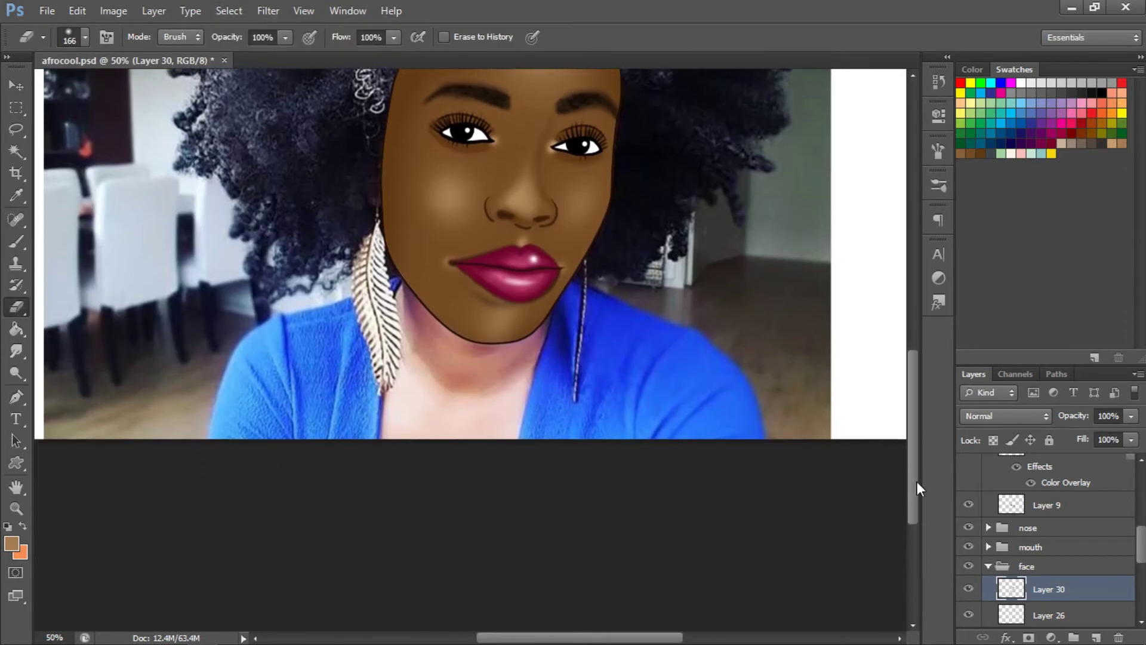
pyautogui.click(988, 566)
pyautogui.click(1038, 544)
# Step: Create an 'ears' group and paint the left ear with a sampled darker skin tone
pyautogui.click(1074, 638)
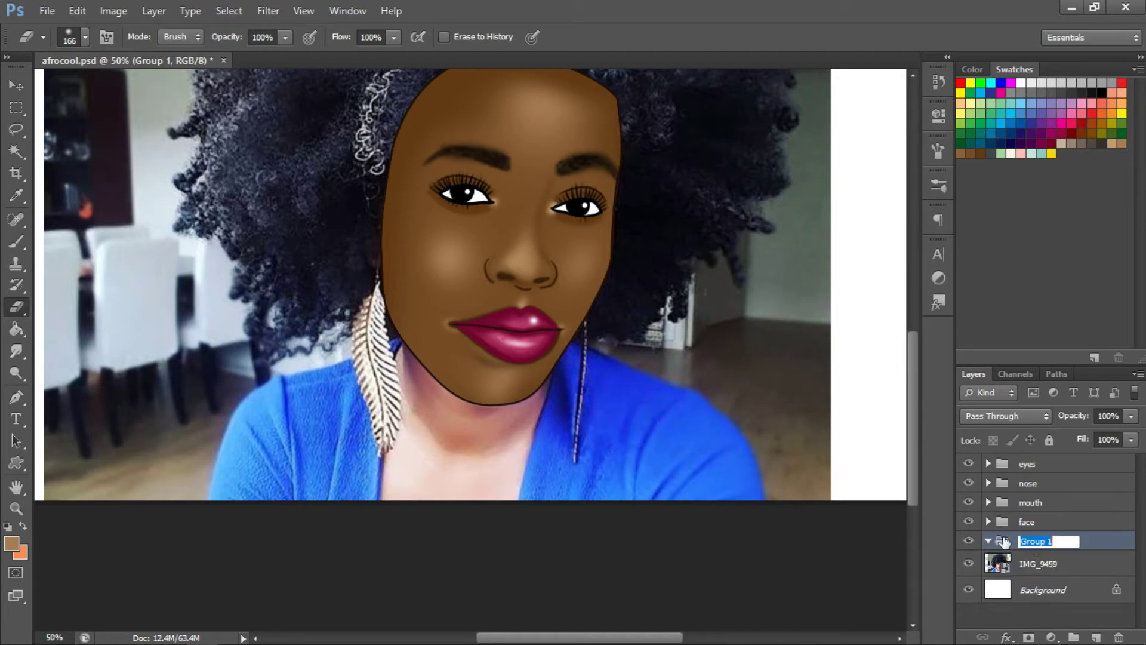
pyautogui.write('ears')
pyautogui.press('Return')
pyautogui.press('b')
pyautogui.click(1095, 638)
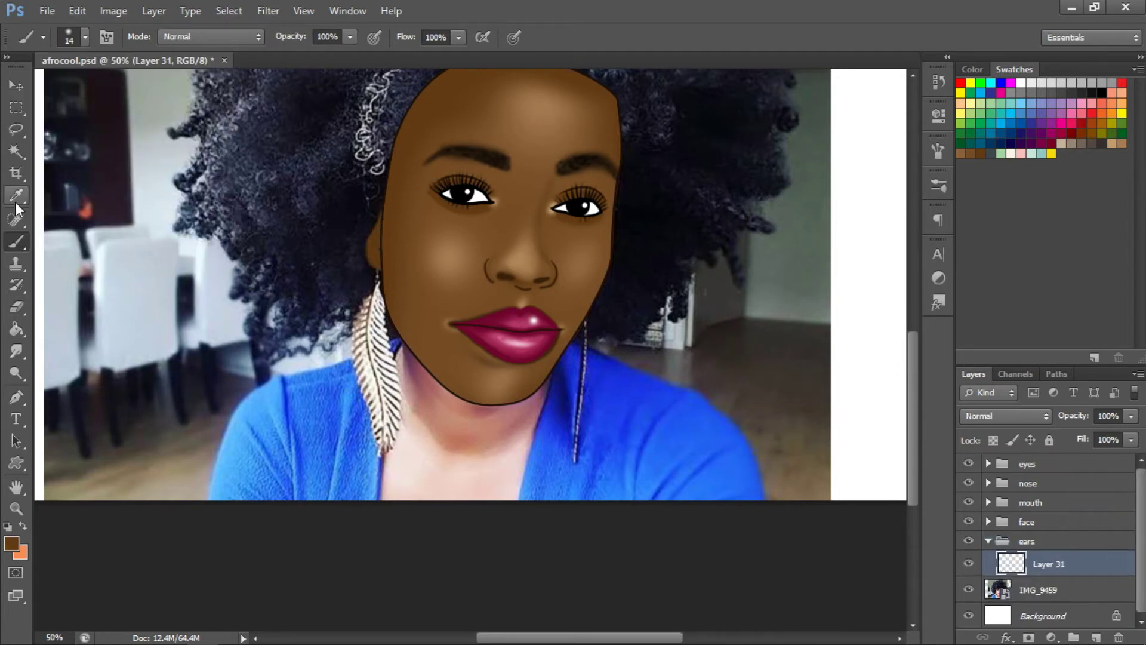
pyautogui.hotkey('ctrl', 'shift', 'alt', 'n')
pyautogui.keyDown('alt'); pyautogui.click(369, 256); pyautogui.keyUp('alt')
pyautogui.click(24, 343)
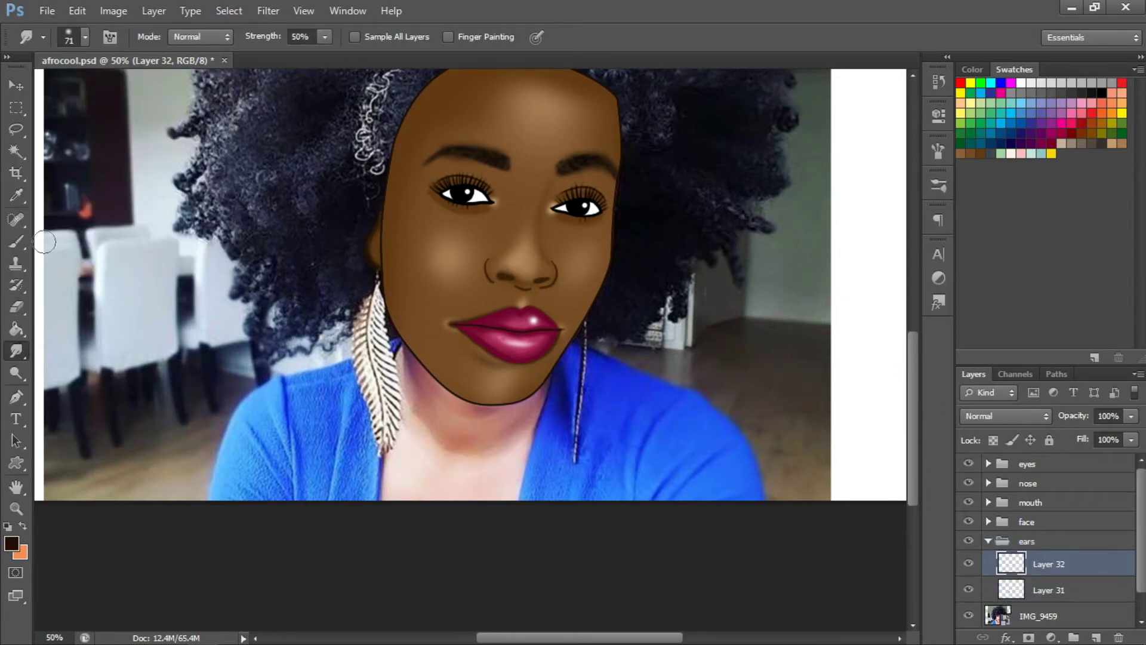
pyautogui.press('b')
pyautogui.click(988, 541)
# Step: Create an 'earings' group above ears with a new layer inside it
pyautogui.click(1074, 637)
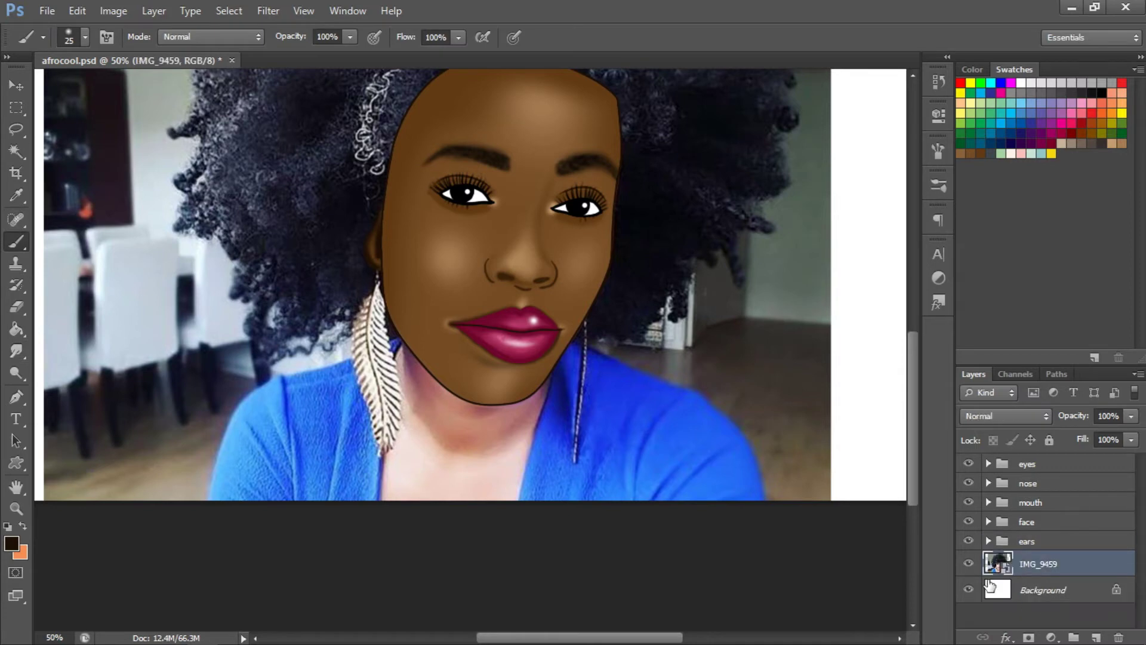
pyautogui.scroll(3, 477, 299)
pyautogui.hotkey('ctrl', '-')
pyautogui.moveTo(1042, 543); pyautogui.dragTo(1042, 542)
pyautogui.doubleClick(1032, 542)
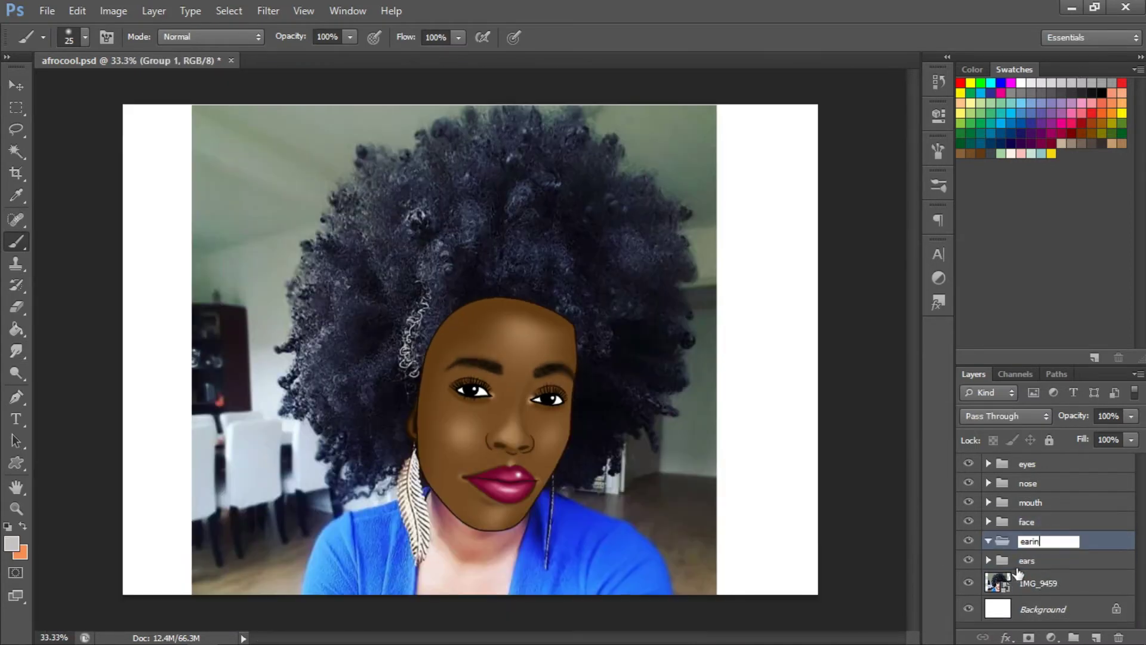
pyautogui.write('earings')
pyautogui.press('Return')
pyautogui.hotkey('ctrl', 'shift', 'alt', 'n')
pyautogui.click(85, 37)
pyautogui.press('Escape')
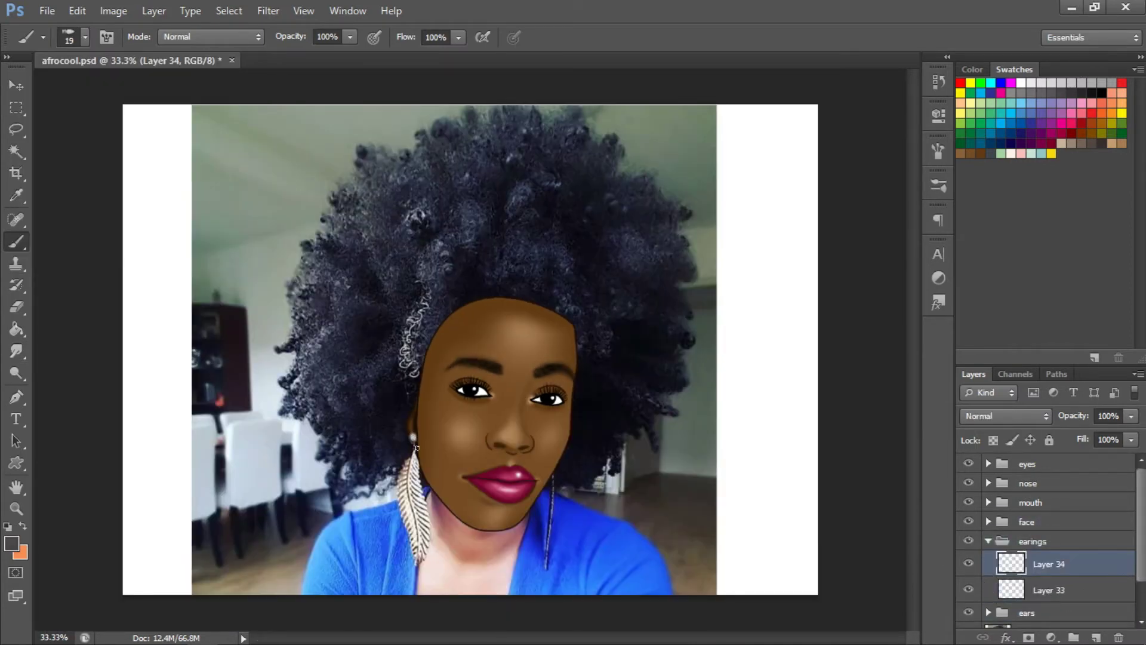
pyautogui.press('v')
# Step: Collapse earings and start a new group for the top
pyautogui.click(988, 540)
pyautogui.click(1074, 637)
pyautogui.doubleClick(1028, 579)
# Step: Name the group 'top' and paint the top's left edge and neckline blue on a new layer
pyautogui.write('top')
pyautogui.press('Return')
pyautogui.hotkey('ctrl', 'shift', 'alt', 'n')
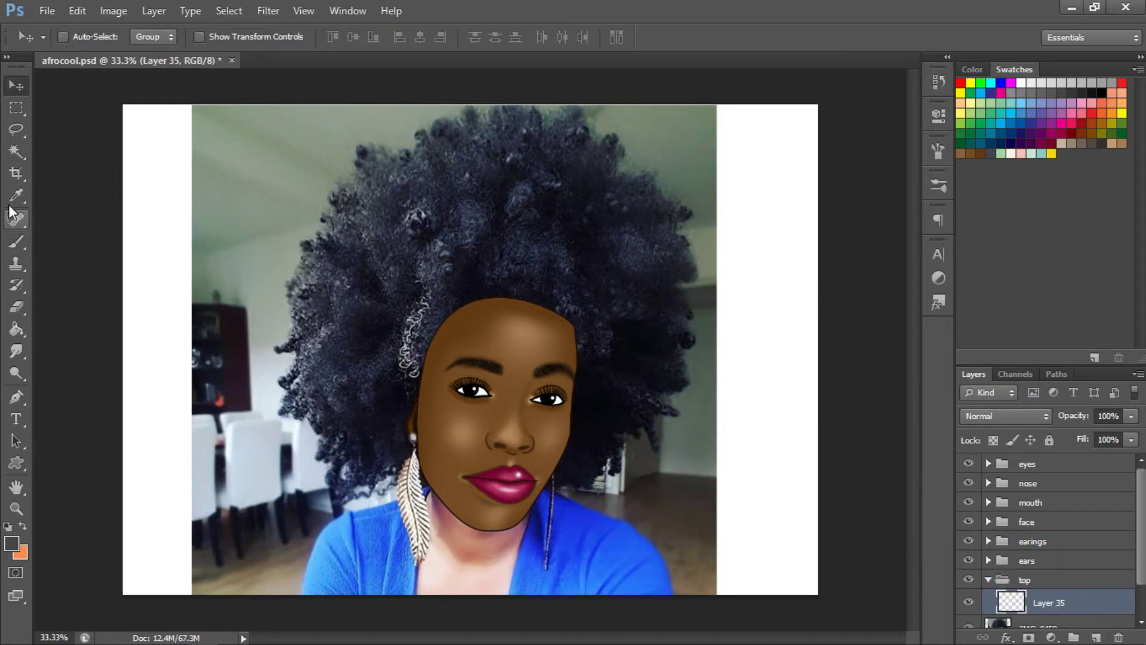
pyautogui.press('b')
pyautogui.keyDown('alt'); pyautogui.click(355, 521); pyautogui.keyUp('alt')
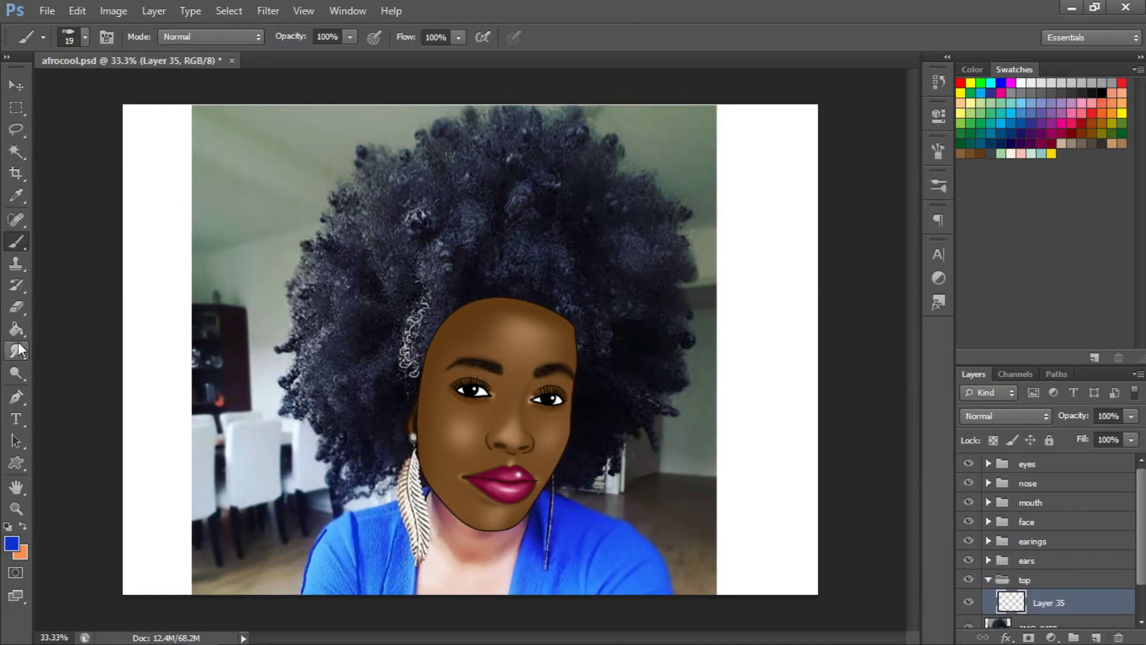
pyautogui.moveTo(307, 570); pyautogui.dragTo(391, 500)
pyautogui.moveTo(419, 577); pyautogui.dragTo(431, 539)
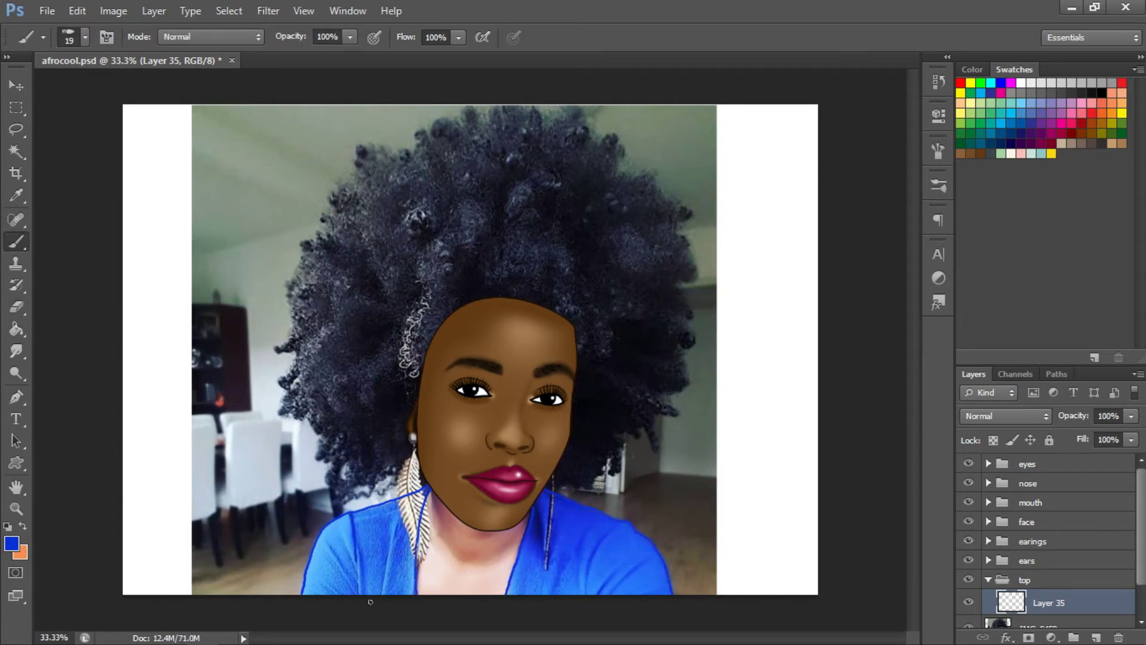
# Step: Magic Wand select the blue shirt area on a new layer and sample the shirt colour
pyautogui.press('r')
pyautogui.press('w')
pyautogui.press('b')
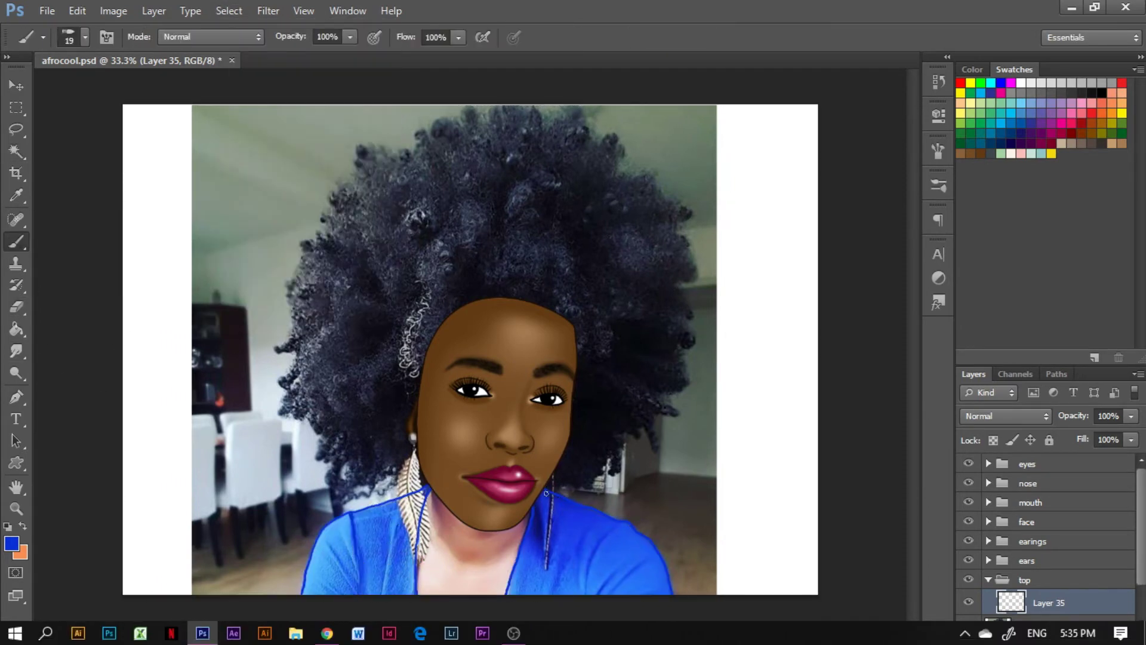
pyautogui.press('w')
pyautogui.hotkey('ctrl', 'shift', 'alt', 'n')
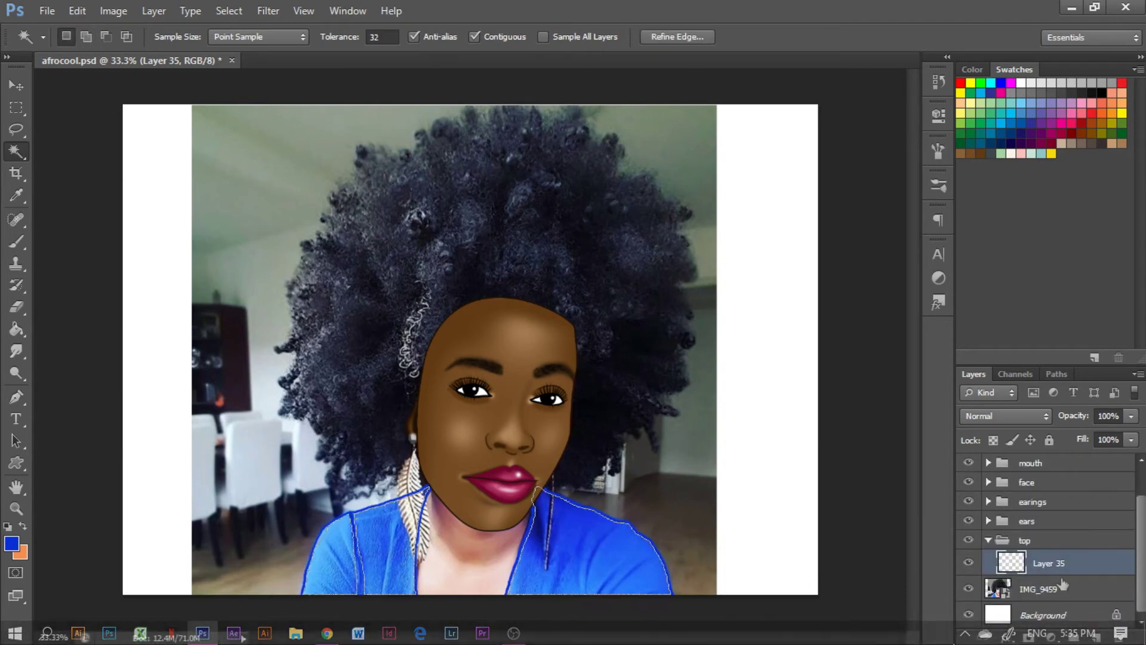
pyautogui.keyDown('ctrl'); pyautogui.click(1011, 563); pyautogui.keyUp('ctrl')
pyautogui.press('i')
pyautogui.rightClick(1076, 564)
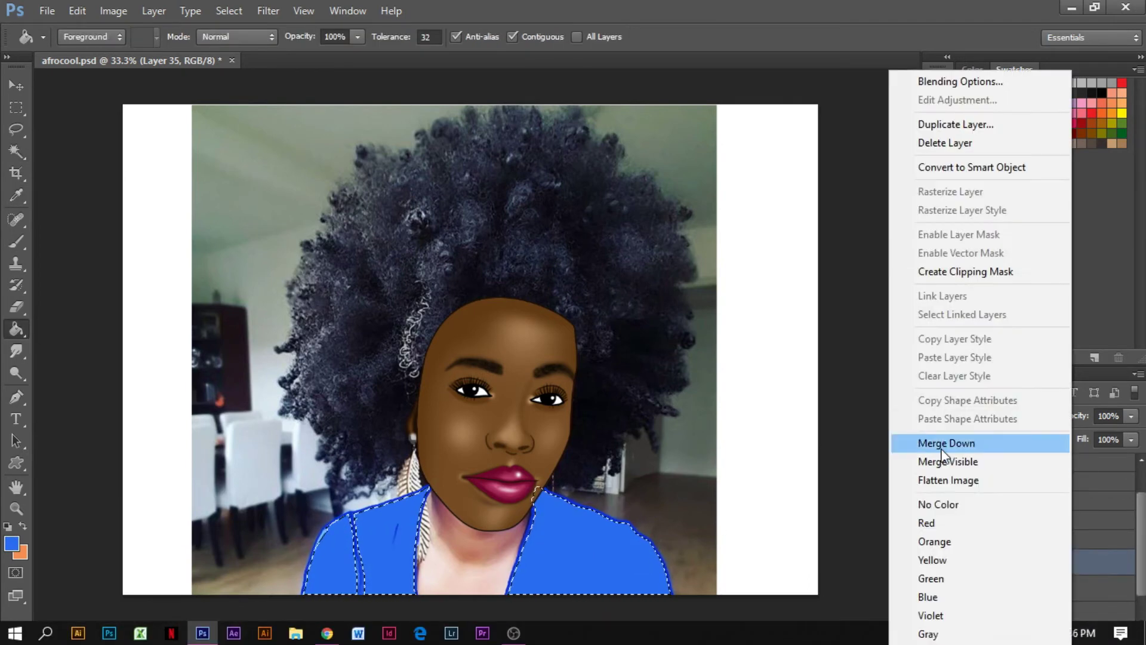
pyautogui.rightClick(1038, 564)
pyautogui.press('Escape')
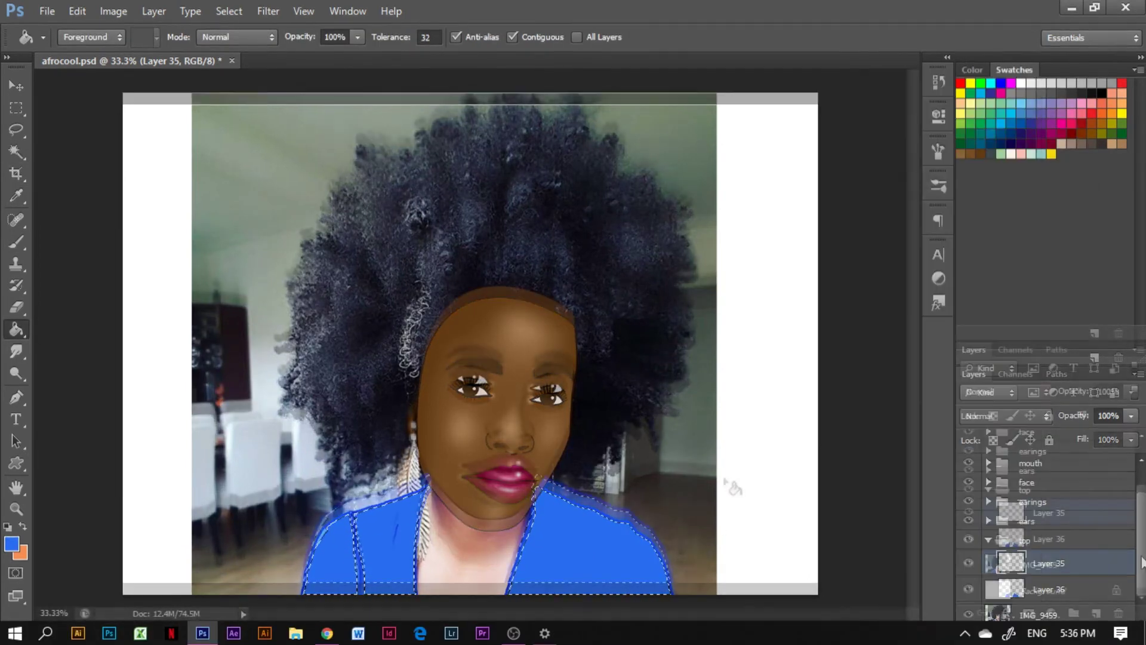
pyautogui.click(17, 195)
# Step: Paint dark navy fold shadows across the shirt on new Layer 37
pyautogui.click(1095, 613)
pyautogui.press('b')
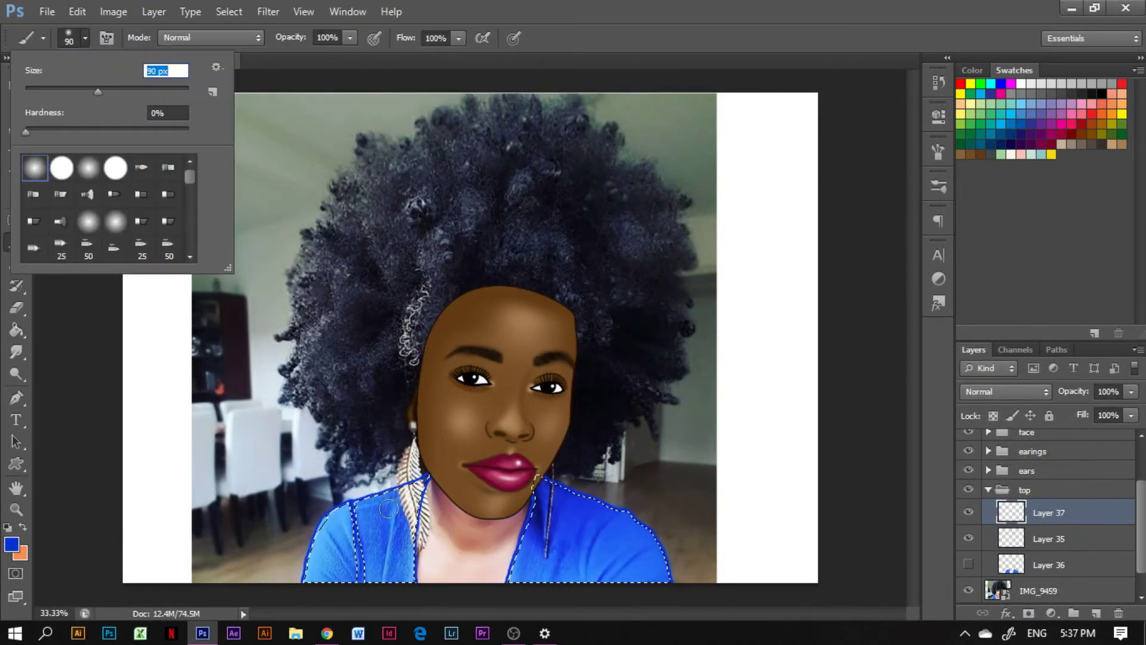
pyautogui.click(12, 543)
pyautogui.click(737, 308)
pyautogui.click(933, 169)
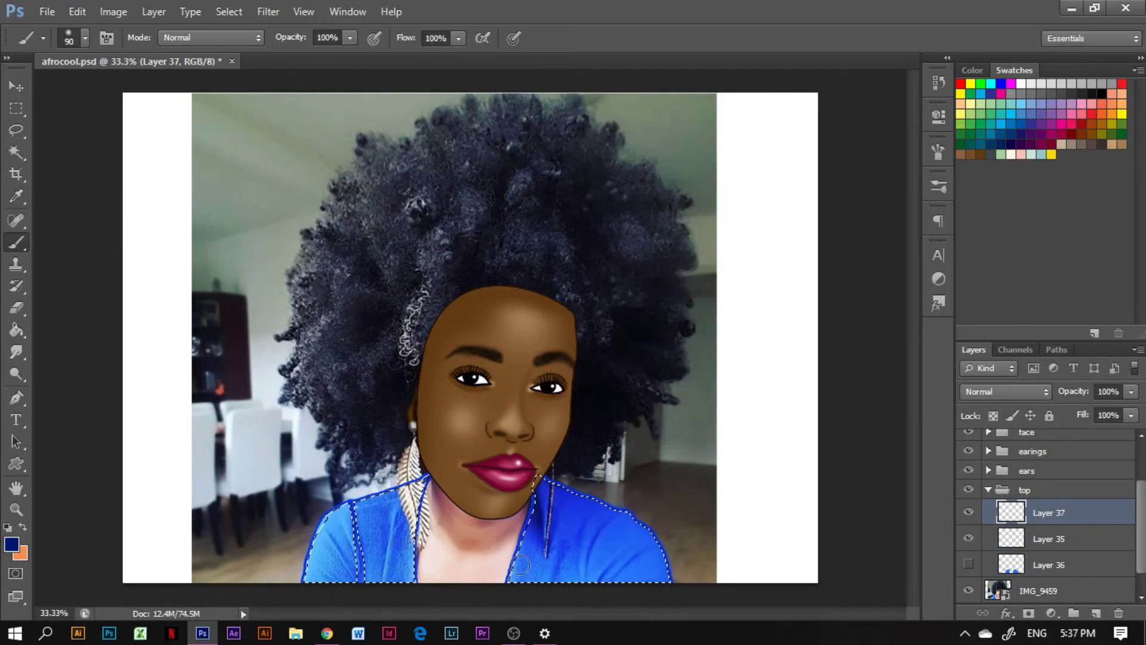
pyautogui.moveTo(537, 520); pyautogui.dragTo(627, 582)
pyautogui.moveTo(573, 492); pyautogui.dragTo(639, 573)
pyautogui.moveTo(382, 441); pyautogui.dragTo(364, 582)
# Step: Smudge the navy strokes so they blend into the shirt
pyautogui.press('r')
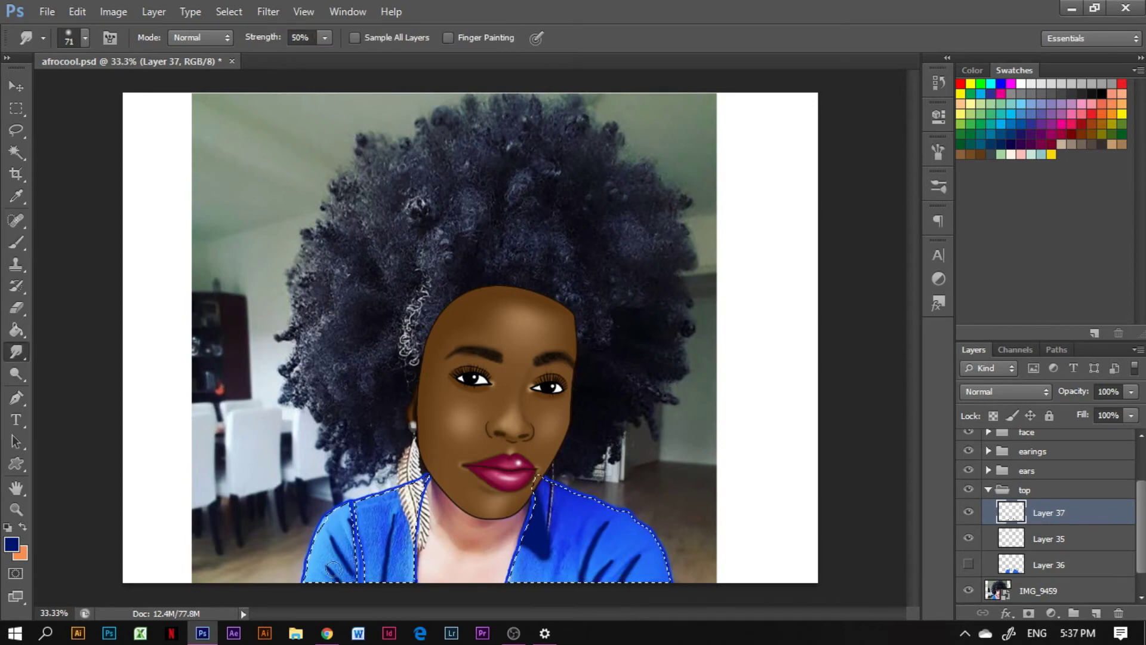
pyautogui.moveTo(329, 543); pyautogui.dragTo(343, 573)
pyautogui.moveTo(603, 507); pyautogui.dragTo(657, 567)
# Step: Add Layer 38 at lowered opacity, deselect the shirt, and collapse the top group
pyautogui.hotkey('ctrl', 'shift', 'alt', 'n')
pyautogui.press('b')
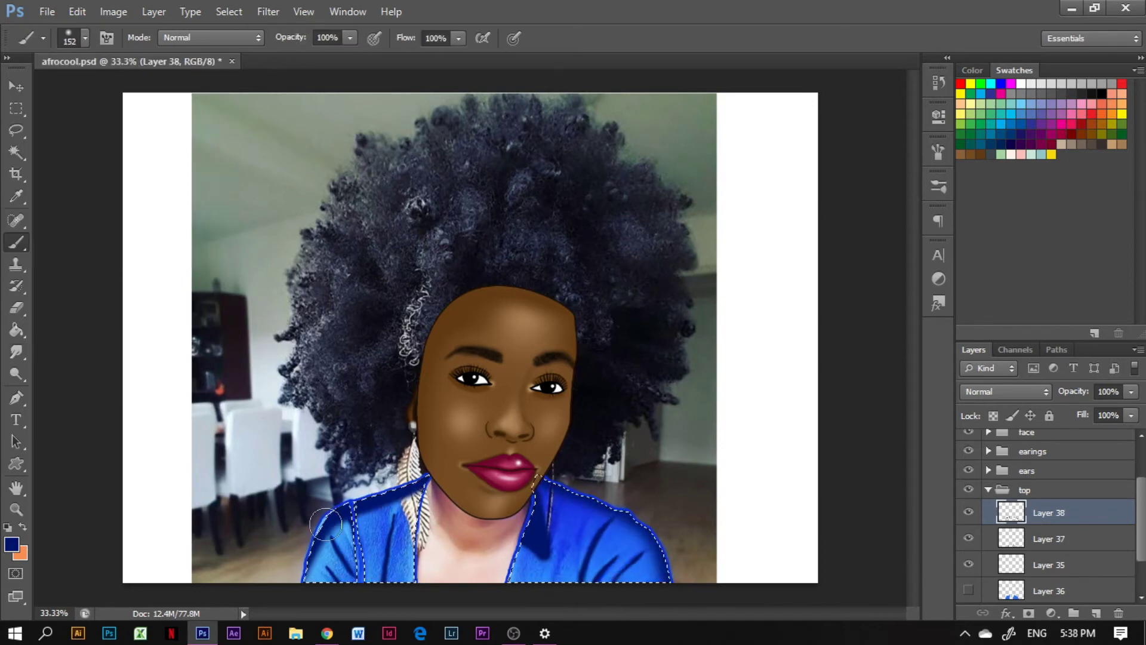
pyautogui.click(229, 12)
pyautogui.click(245, 37)
pyautogui.click(1131, 392)
pyautogui.moveTo(1131, 409); pyautogui.dragTo(1076, 411)
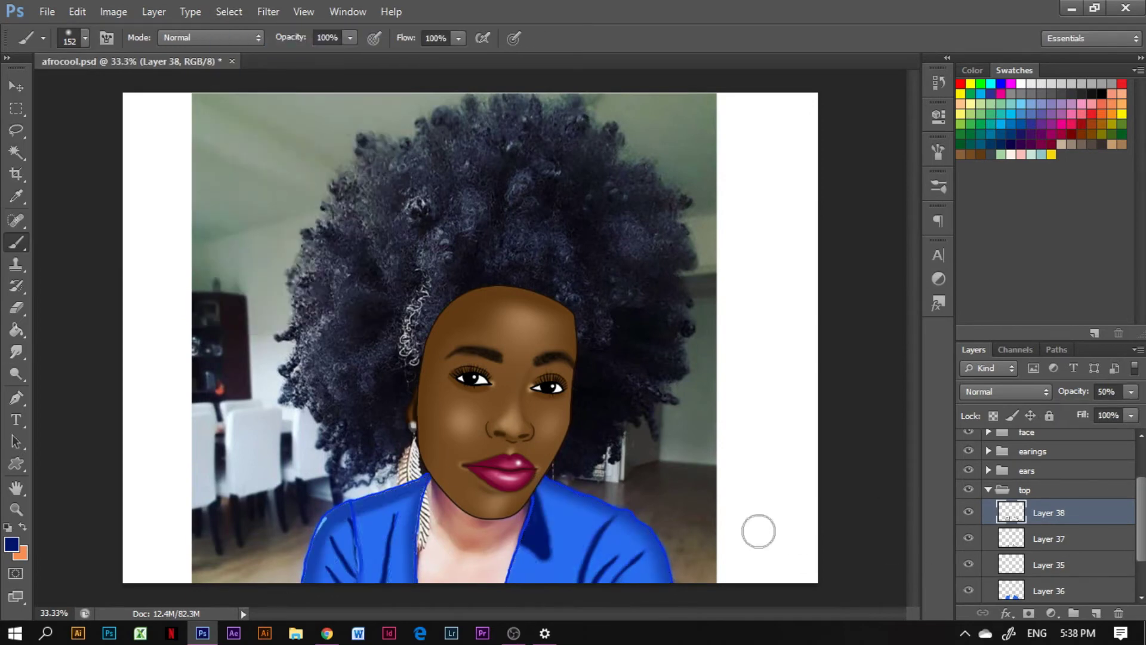
pyautogui.click(989, 490)
# Step: Create a group named 'neck' and paint the neck brown on Layer 39
pyautogui.click(1074, 613)
pyautogui.doubleClick(1027, 562)
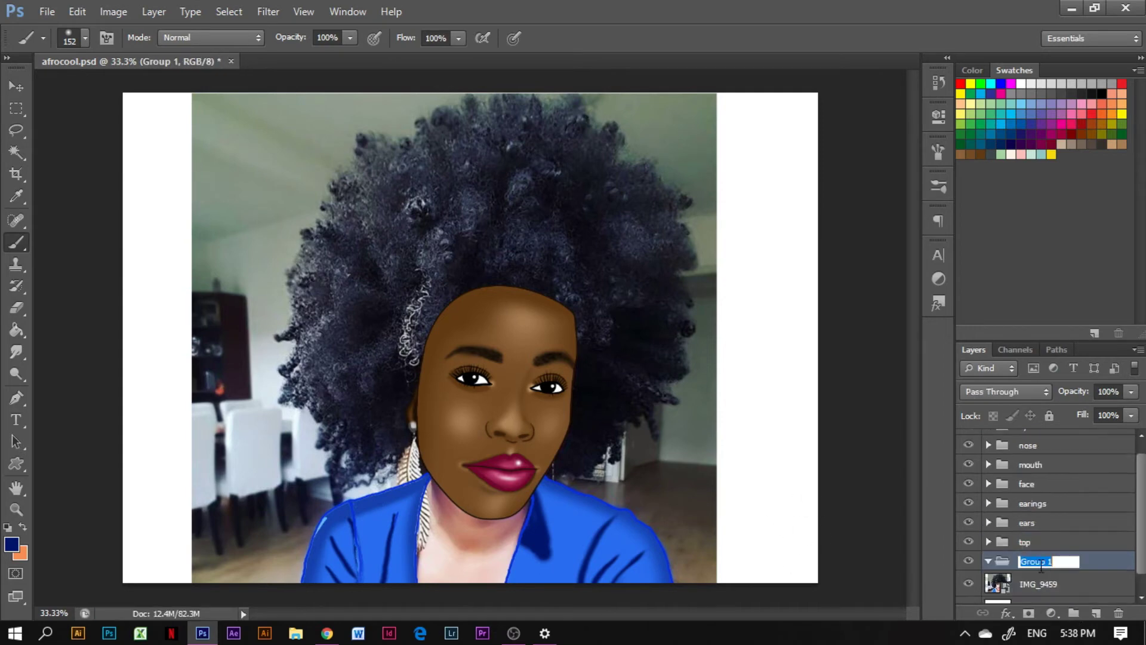
pyautogui.write('neck')
pyautogui.click(1096, 613)
pyautogui.keyDown('alt'); pyautogui.click(489, 417); pyautogui.keyUp('alt')
pyautogui.moveTo(430, 495)
pyautogui.mouseDown()
pyautogui.moveTo(494, 564)
pyautogui.moveTo(520, 496)
pyautogui.mouseUp()
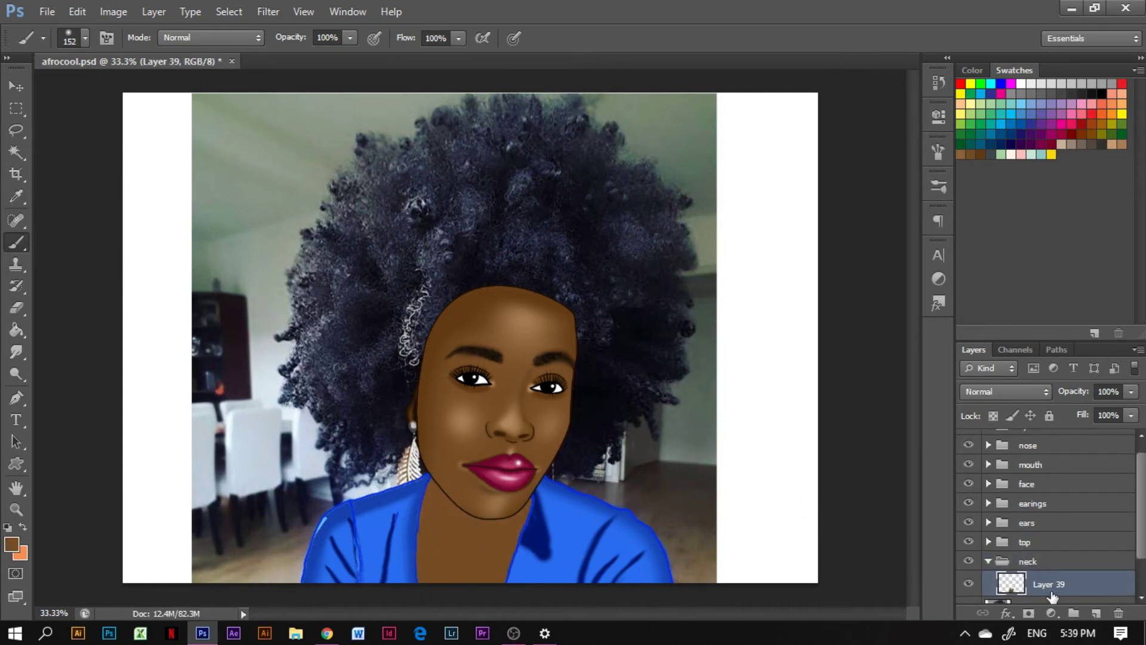
# Step: Shade the neck with darker brown on Layers 40–41, smudge it, and add a backhair layer
pyautogui.click(1096, 613)
pyautogui.click(968, 558)
pyautogui.moveTo(442, 472); pyautogui.dragTo(508, 543)
pyautogui.moveTo(454, 507); pyautogui.dragTo(525, 561)
pyautogui.click(1096, 613)
pyautogui.click(10, 544)
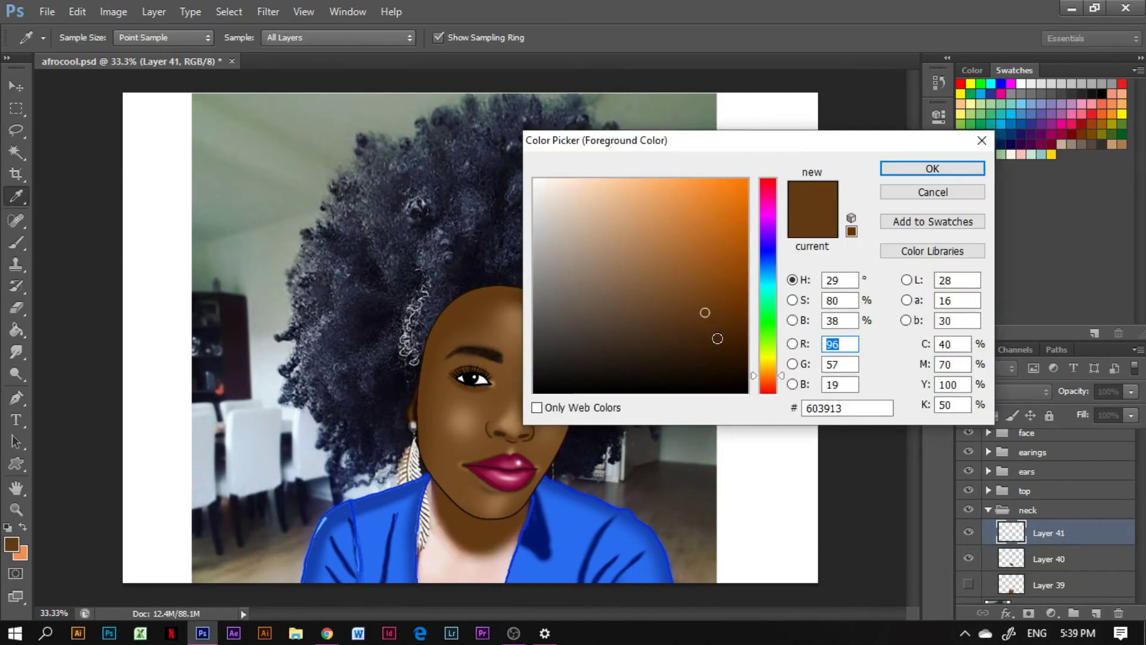
pyautogui.click(895, 169)
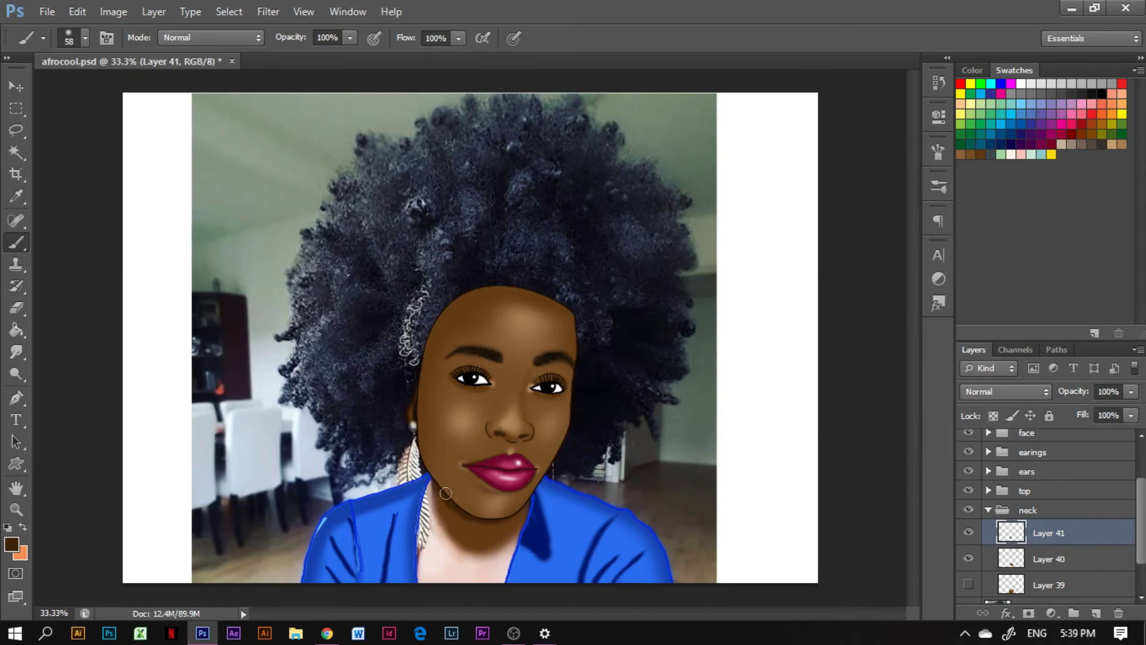
pyautogui.press('r')
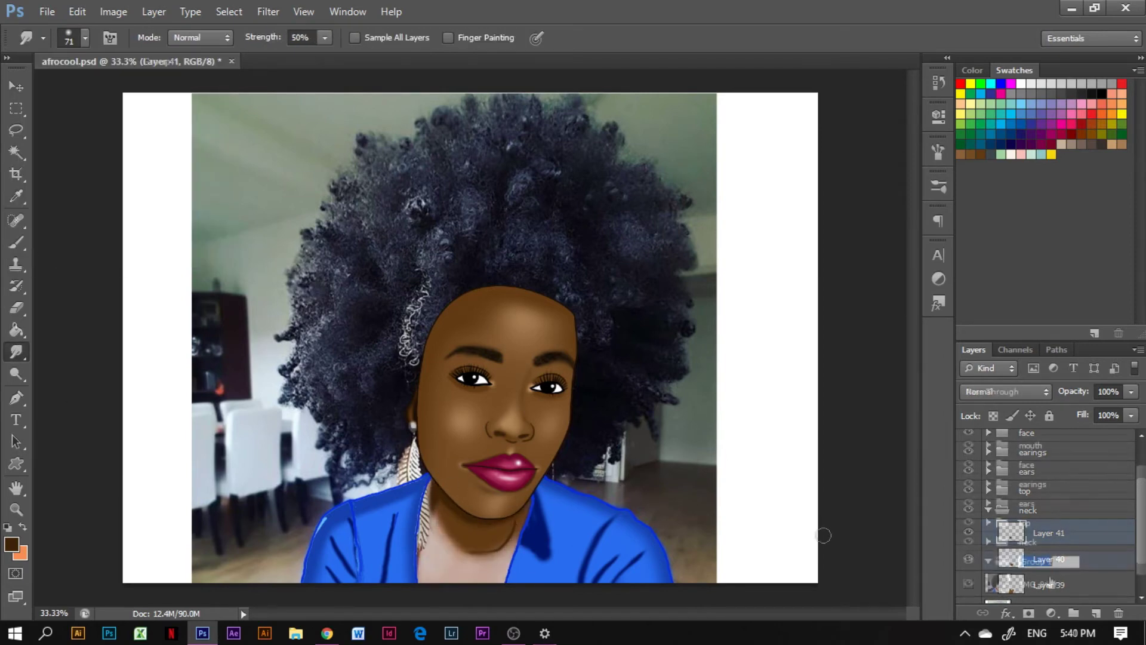
pyautogui.click(1096, 613)
pyautogui.click(85, 37)
# Step: Paint the whole afro solid black with a large soft brush on Layer 42
pyautogui.click(89, 173)
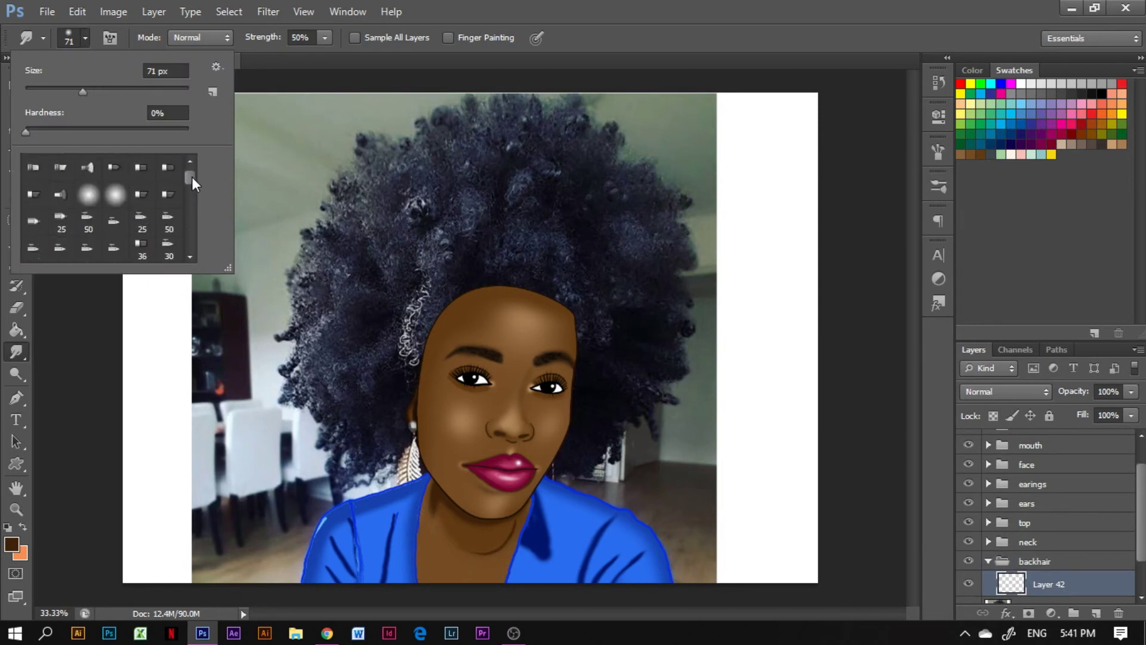
pyautogui.click(115, 195)
pyautogui.press('Return')
pyautogui.press('b')
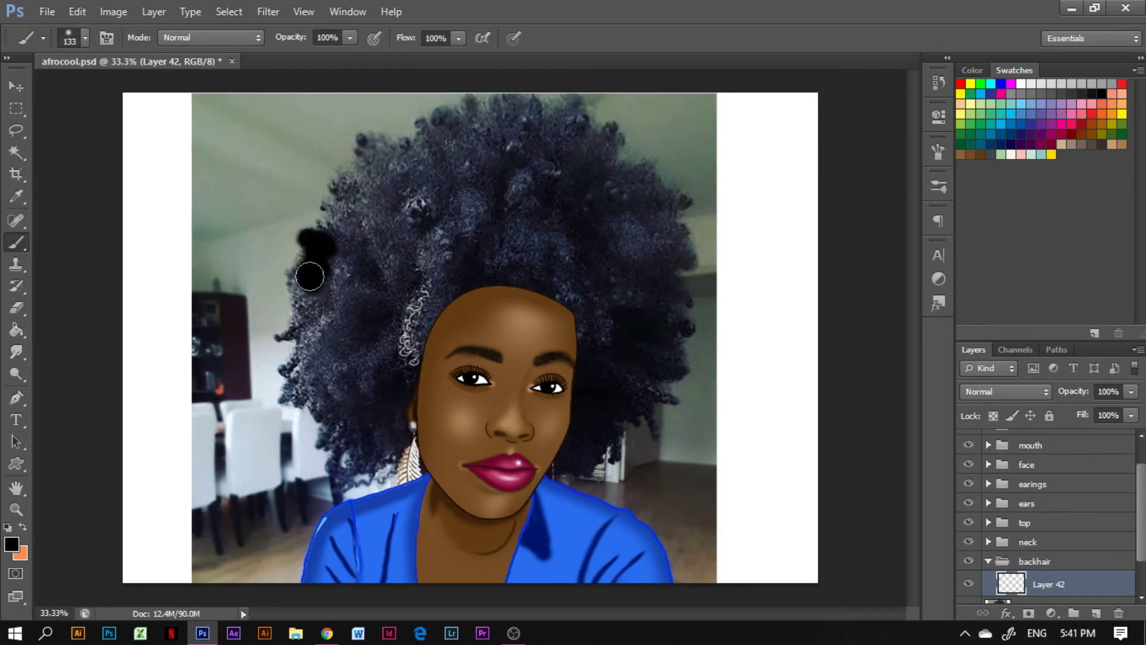
pyautogui.moveTo(313, 242)
pyautogui.mouseDown()
pyautogui.moveTo(405, 351)
pyautogui.moveTo(440, 289)
pyautogui.moveTo(578, 210)
pyautogui.moveTo(655, 343)
pyautogui.moveTo(354, 391)
pyautogui.moveTo(573, 465)
pyautogui.moveTo(557, 191)
pyautogui.mouseUp()
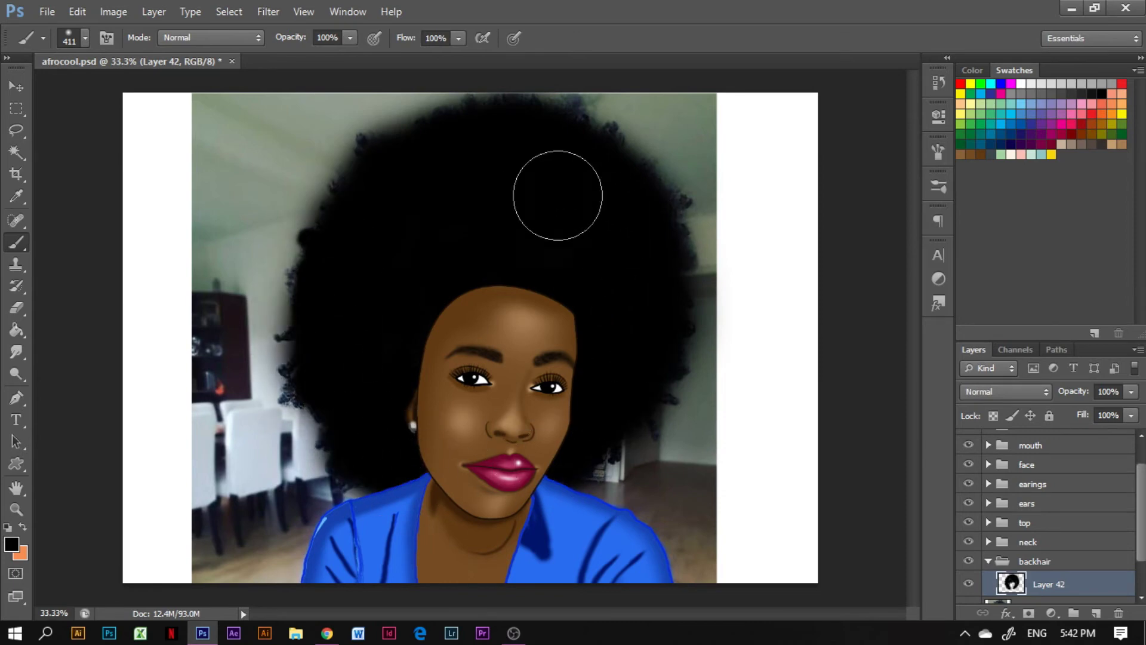
# Step: Name a new group 'hair' and add Layer 43 inside it
pyautogui.write('hair')
pyautogui.press('Return')
pyautogui.click(1095, 613)
# Step: Hide the face group, patch black over the hair, and set a tiny brush on a new layer
pyautogui.click(968, 543)
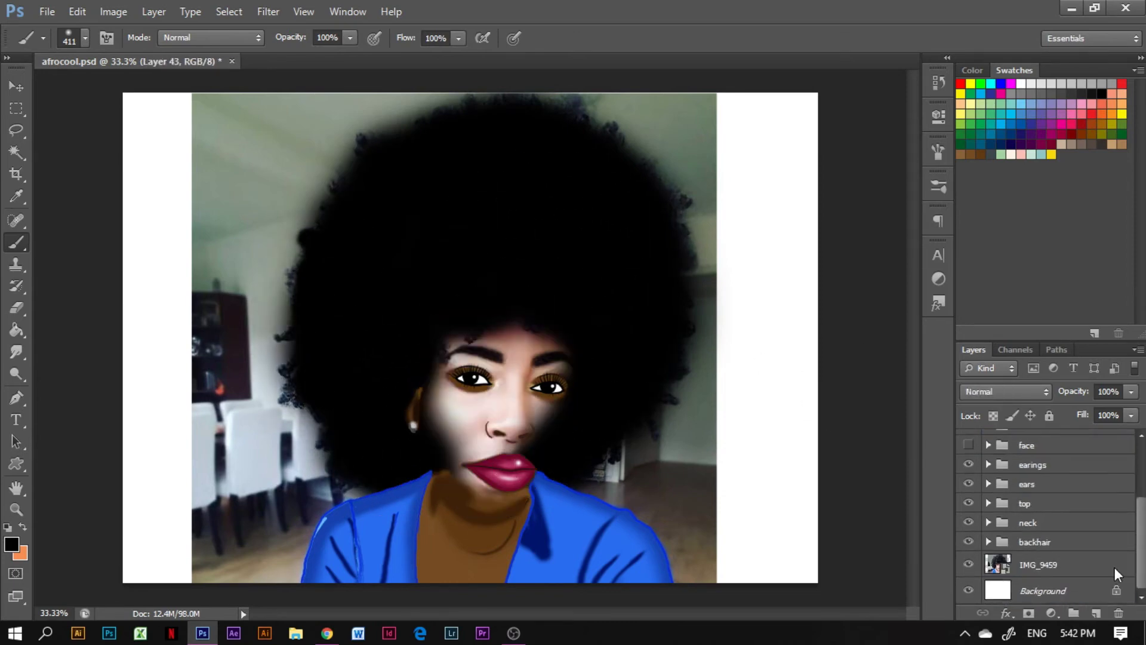
pyautogui.moveTo(454, 239)
pyautogui.mouseDown()
pyautogui.moveTo(587, 305)
pyautogui.moveTo(383, 332)
pyautogui.mouseUp()
pyautogui.click(85, 38)
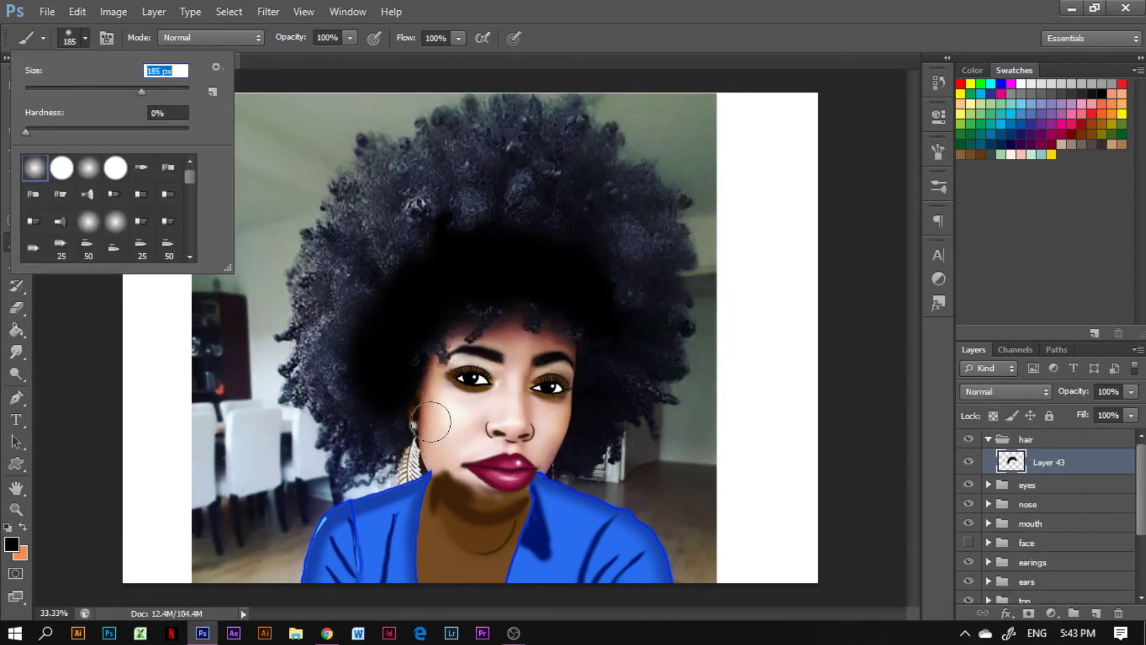
pyautogui.click(1095, 613)
pyautogui.click(85, 38)
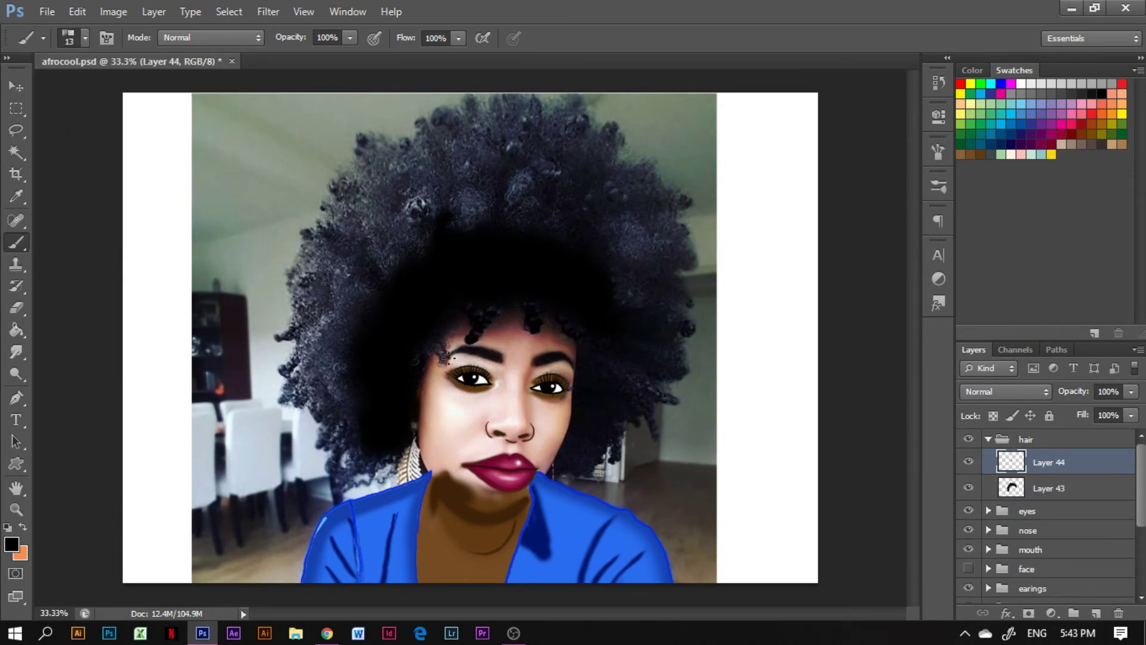
# Step: Draw black curly strands along the afro's left and lower-left edges
pyautogui.moveTo(356, 134); pyautogui.dragTo(382, 154)
pyautogui.moveTo(318, 200)
pyautogui.mouseDown()
pyautogui.moveTo(345, 210)
pyautogui.moveTo(365, 190)
pyautogui.mouseUp()
pyautogui.moveTo(307, 233); pyautogui.dragTo(335, 239)
pyautogui.moveTo(286, 274); pyautogui.dragTo(315, 280)
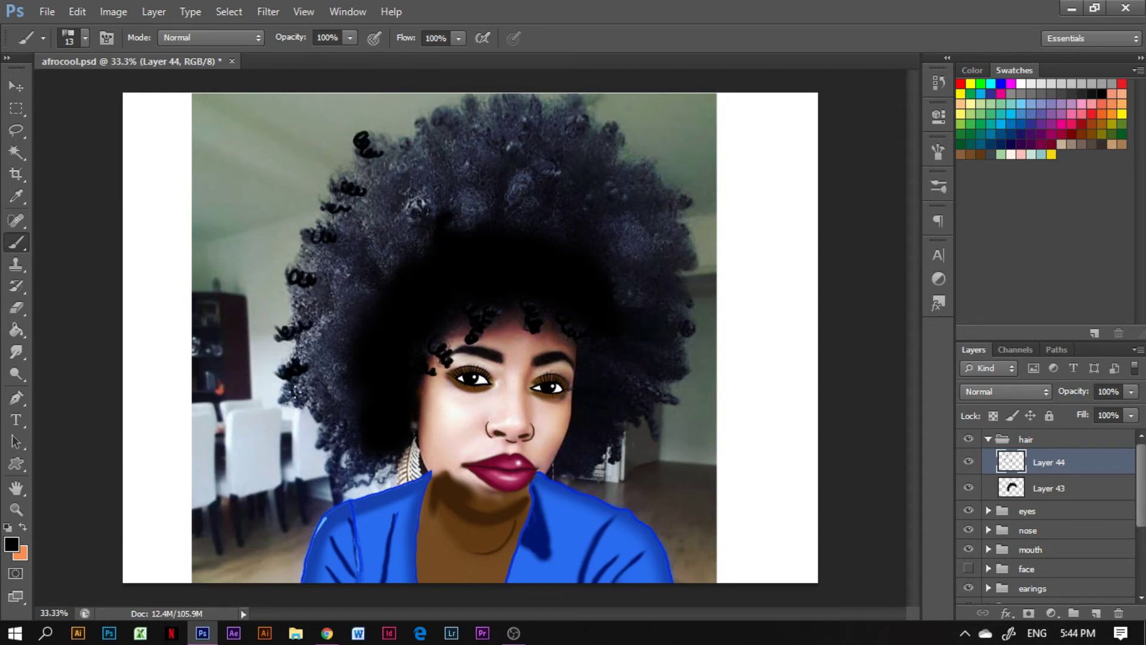
pyautogui.moveTo(276, 388); pyautogui.dragTo(305, 417)
pyautogui.moveTo(310, 401); pyautogui.dragTo(340, 451)
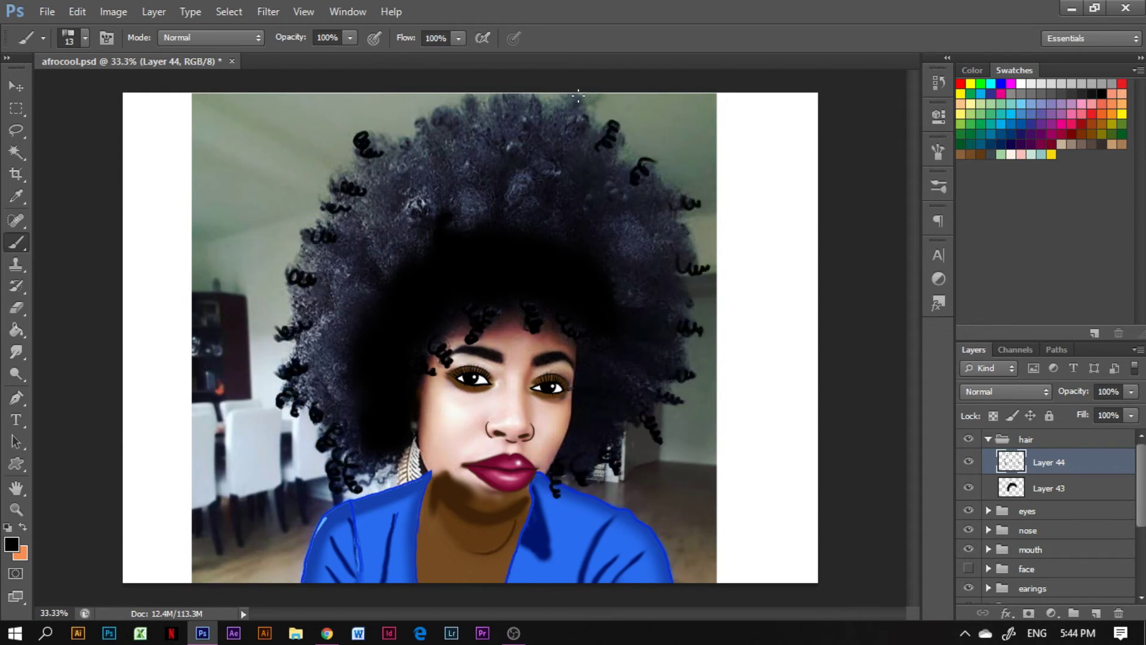
pyautogui.hotkey('ctrl', 'shift', 'alt', 'n')
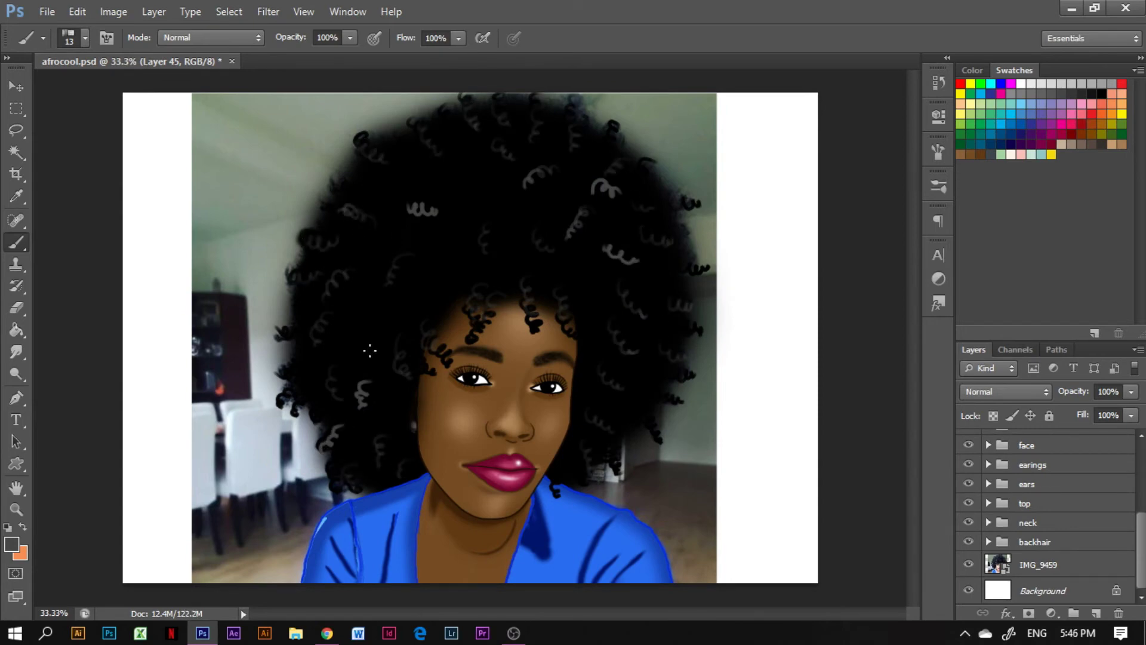
# Step: Hide the room photo and add hair-group layers with a brown, larger 30 px brush for curls
pyautogui.click(969, 564)
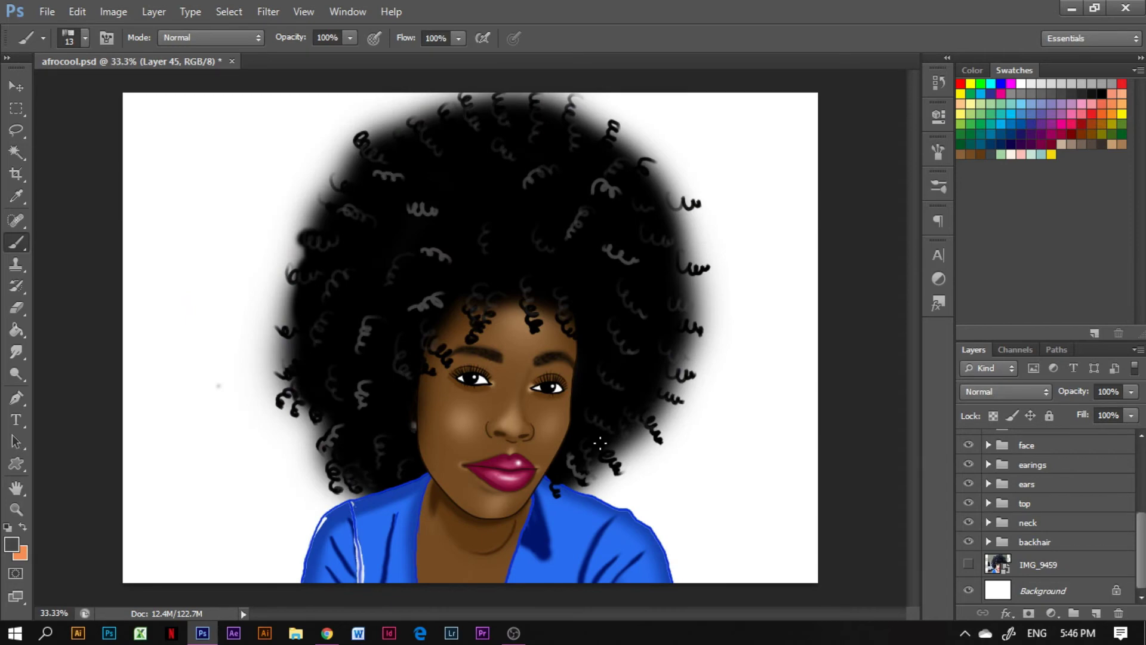
pyautogui.hotkey('ctrl', 'shift', 'alt', 'n')
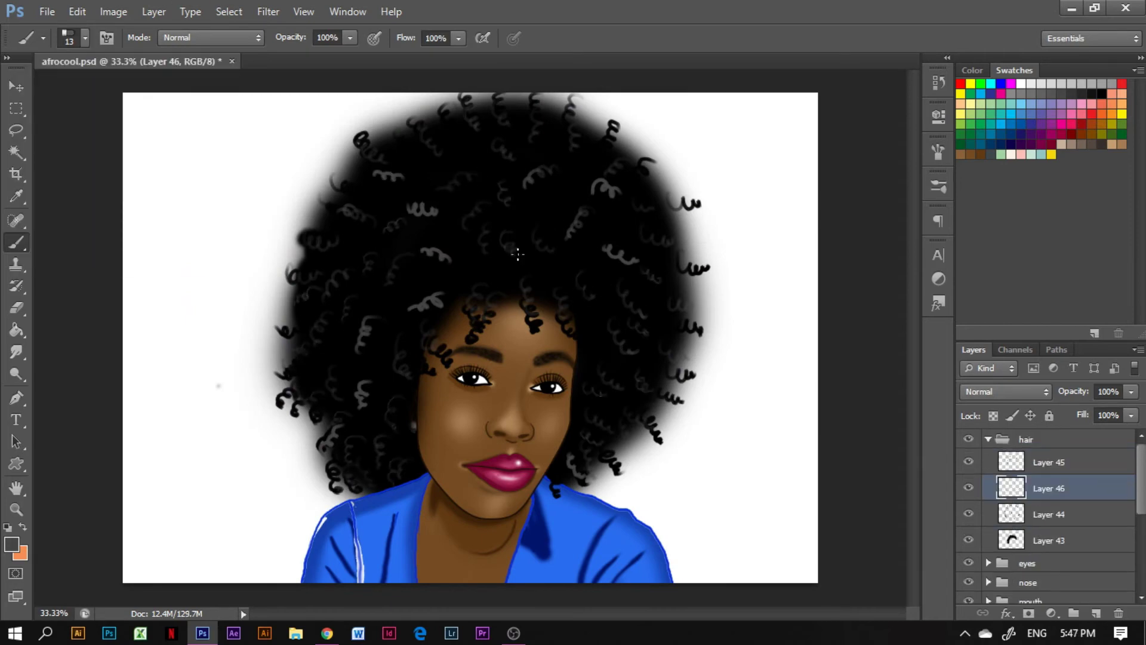
pyautogui.hotkey('ctrl', 'shift', 'alt', 'n')
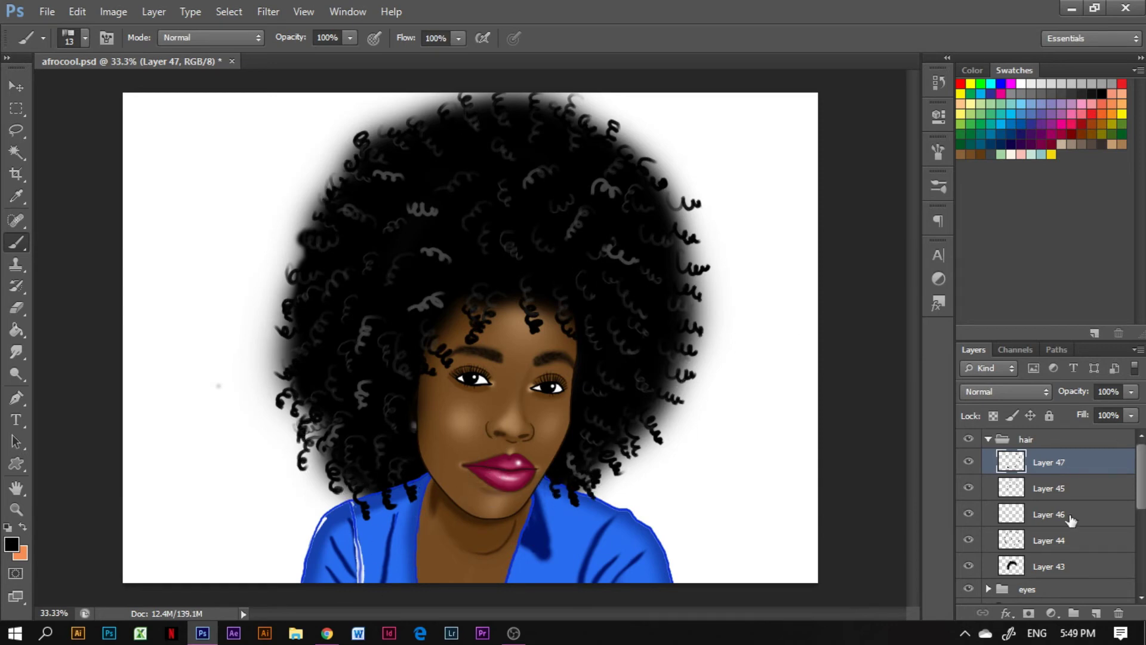
pyautogui.hotkey('ctrl', 'shift', 'alt', 'n')
pyautogui.click(86, 37)
pyautogui.doubleClick(70, 97)
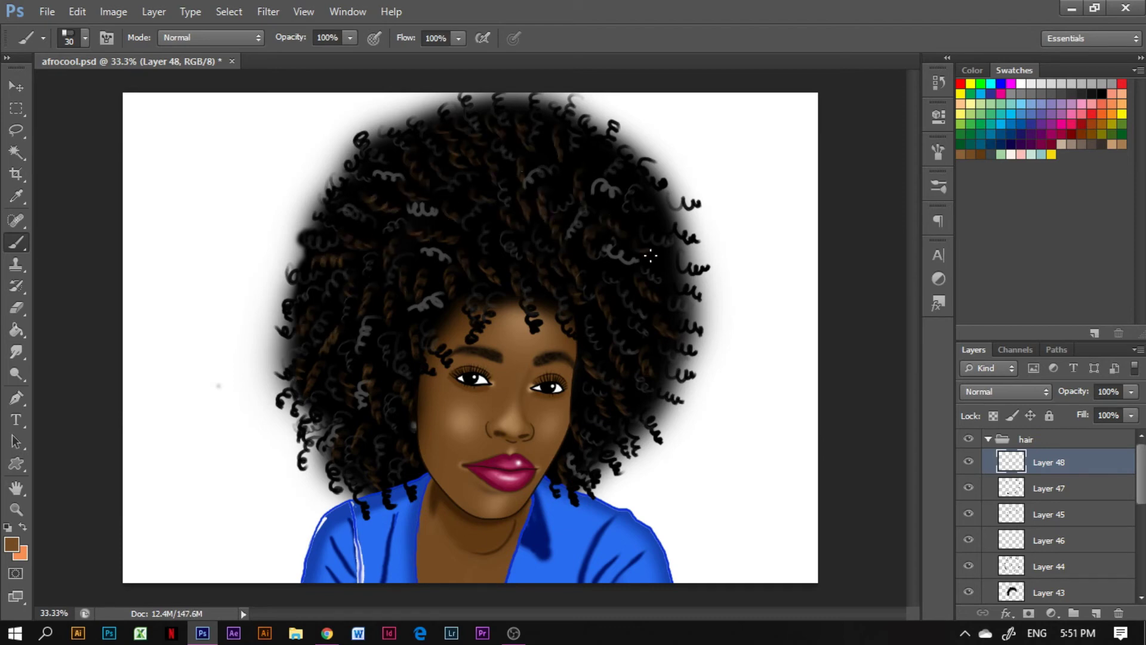
# Step: Add a layer above Layer 47 and paint finer curls with a 15 px brush
pyautogui.click(1052, 494)
pyautogui.hotkey('ctrl', 'shift', 'alt', 'n')
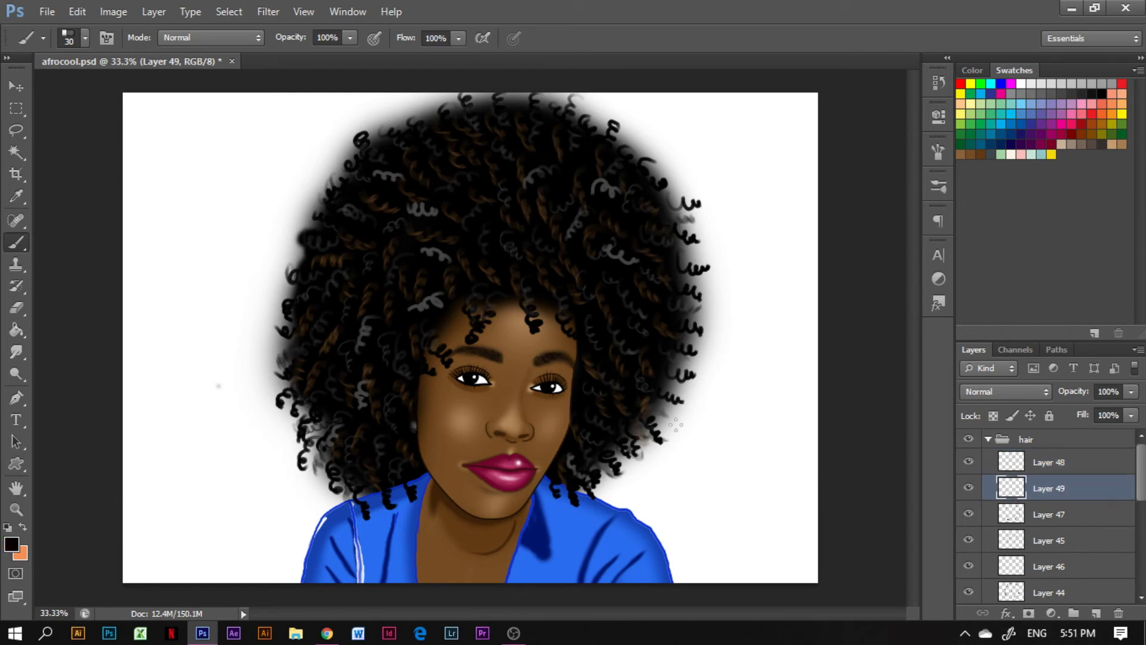
pyautogui.rightClick(581, 353)
pyautogui.write('15')
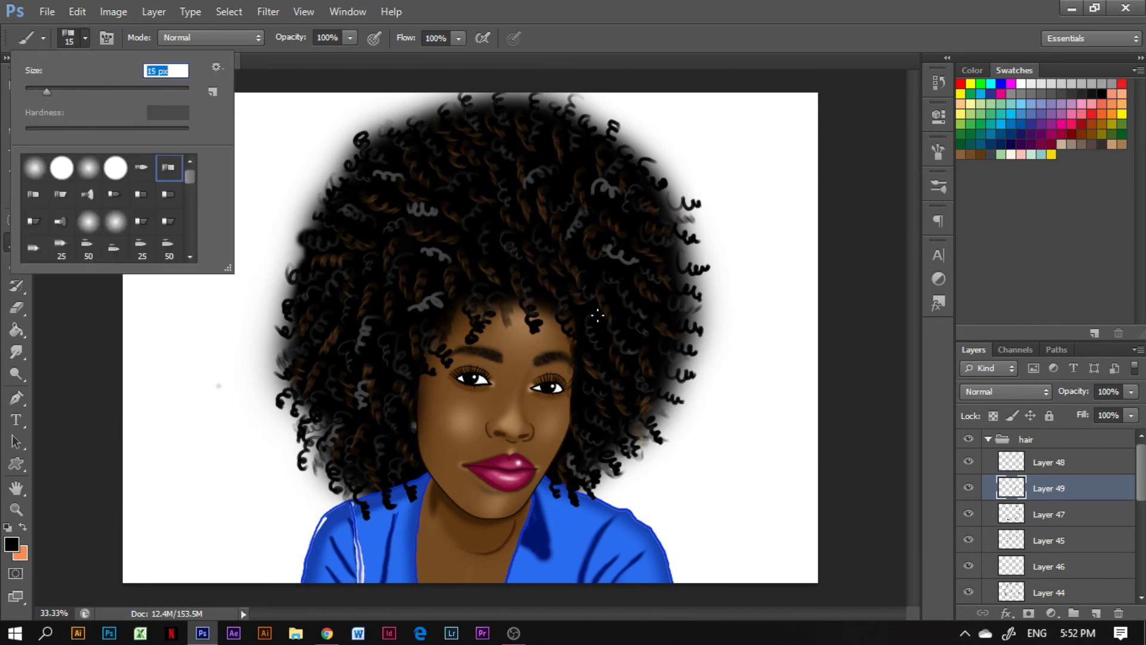
pyautogui.press('Return')
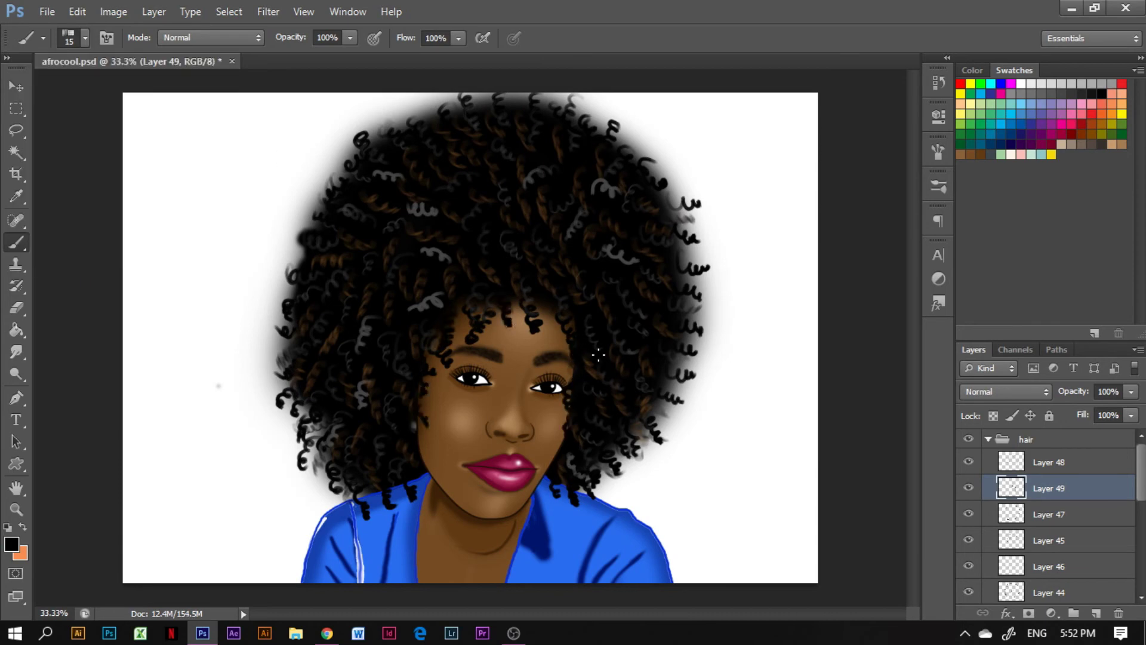
pyautogui.hotkey('ctrl', '-')
# Step: Collapse the hair group and create a 'bgblack' group above the IMG_9459 layer
pyautogui.click(988, 439)
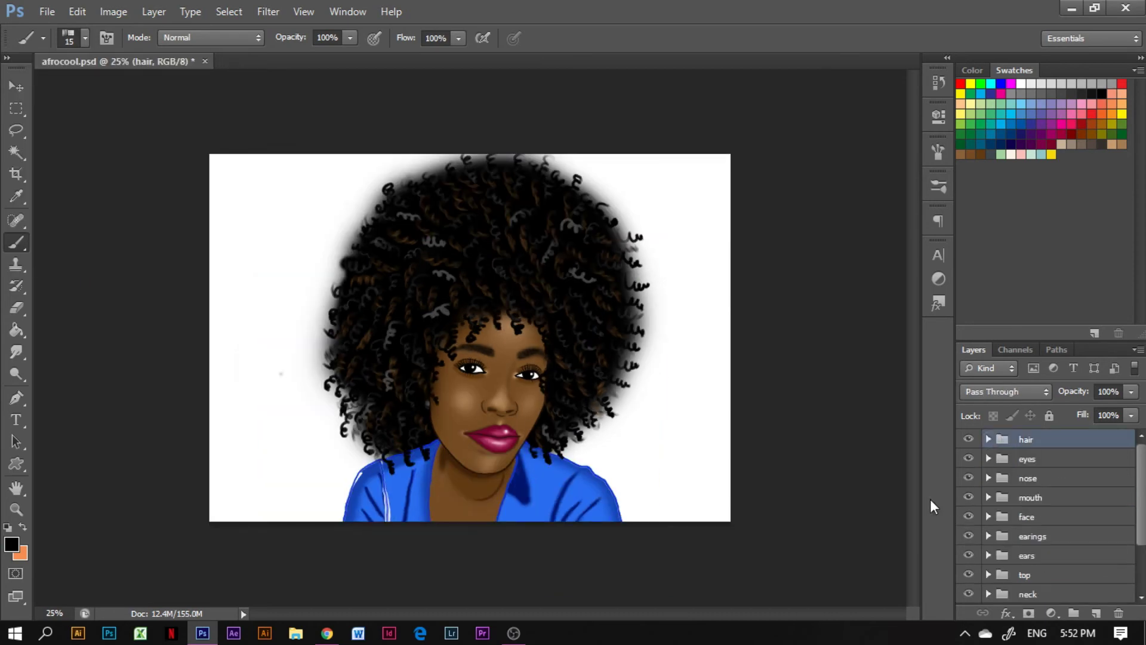
pyautogui.press('i')
pyautogui.scroll(-2, 1043, 537)
pyautogui.click(1044, 564)
pyautogui.write('bgblack')
pyautogui.press('Return')
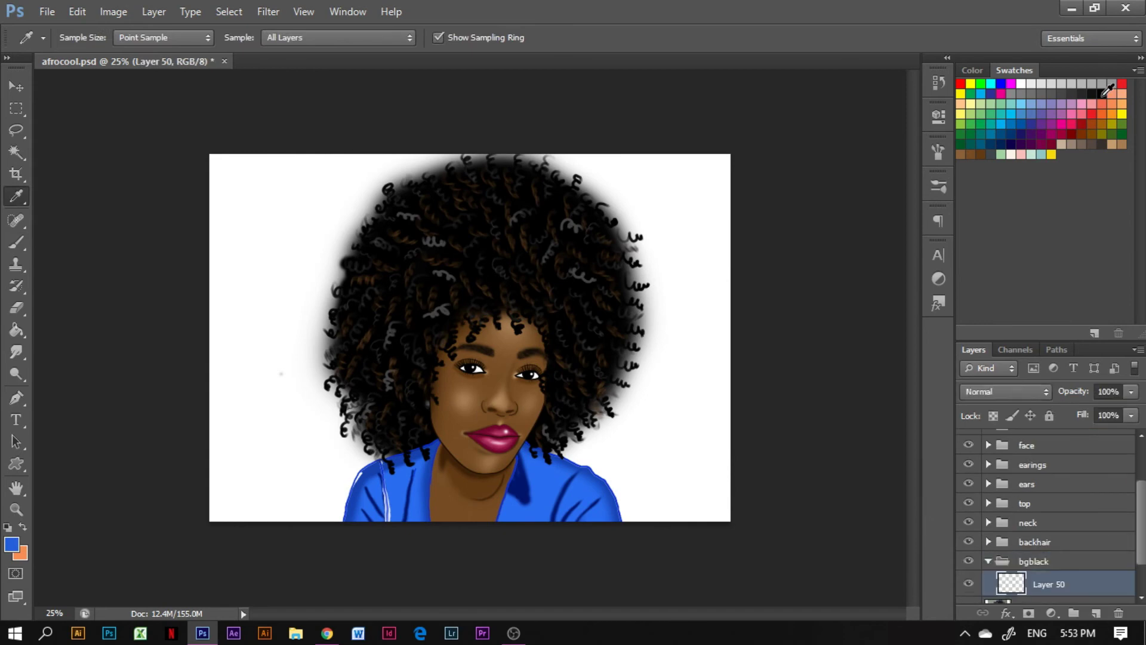
pyautogui.press('b')
# Step: Choose brush presets, ending on a larger 135 px brush
pyautogui.click(85, 37)
pyautogui.click(85, 37)
pyautogui.doubleClick(137, 172)
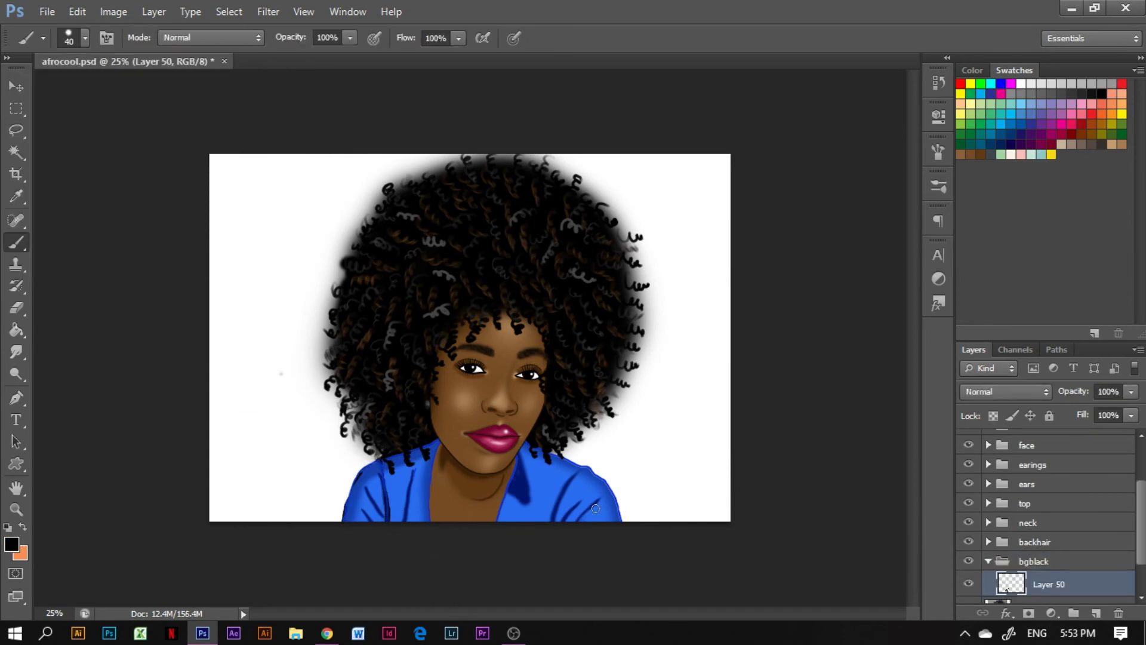
pyautogui.click(85, 37)
pyautogui.doubleClick(120, 149)
# Step: Add a neck shading layer with brown and a 35 px brush, then collapse the neck group
pyautogui.click(1027, 523)
pyautogui.click(1096, 613)
pyautogui.keyDown('alt'); pyautogui.click(516, 468); pyautogui.keyUp('alt')
pyautogui.click(85, 37)
pyautogui.moveTo(78, 90); pyautogui.dragTo(59, 89)
pyautogui.press('Return')
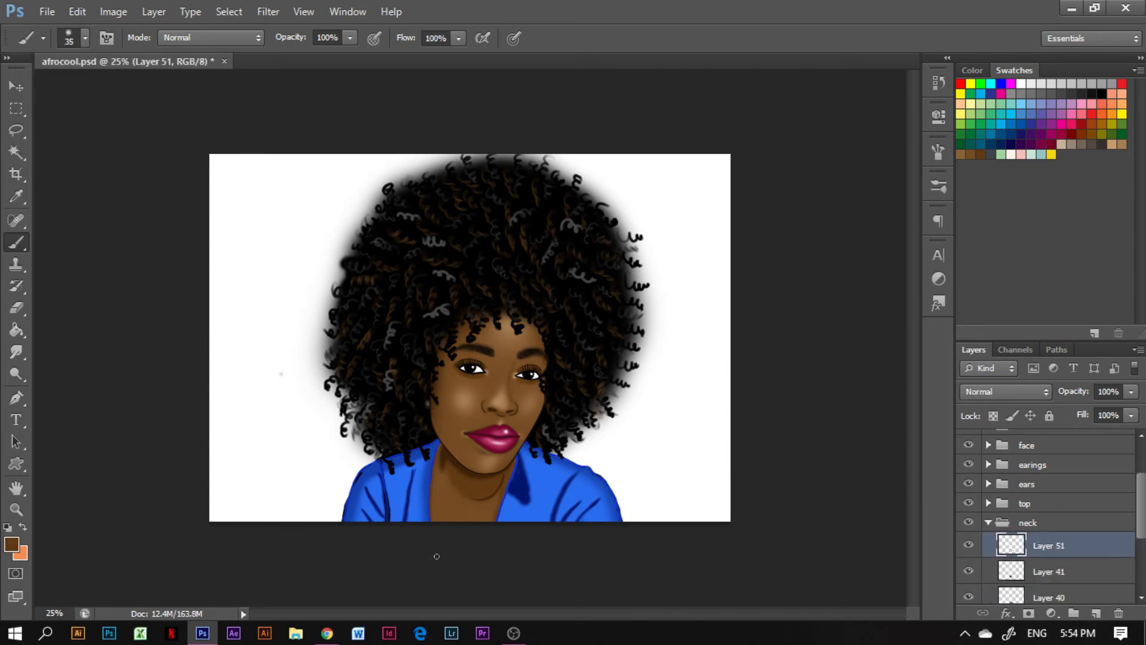
pyautogui.click(989, 522)
# Step: Magic Wand select the face from Layer 30 and add shading Layers 52–53 with a 34 px brush
pyautogui.click(989, 444)
pyautogui.click(1048, 512)
pyautogui.press('w')
pyautogui.keyDown('ctrl'); pyautogui.click(1011, 506); pyautogui.keyUp('ctrl')
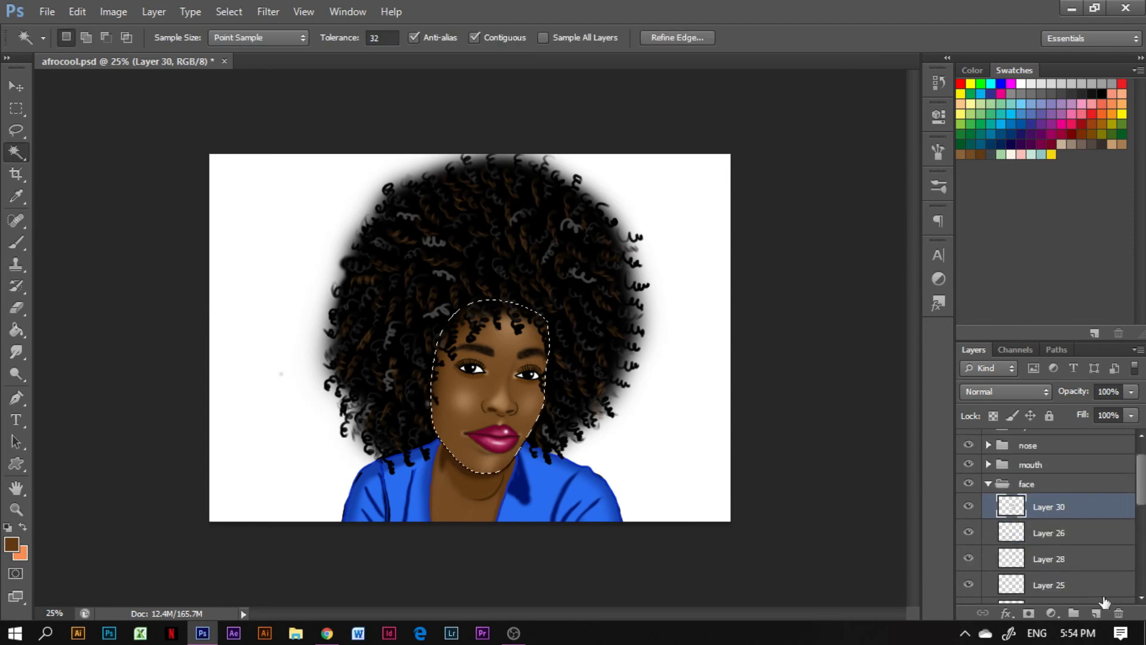
pyautogui.click(1096, 613)
pyautogui.press('b')
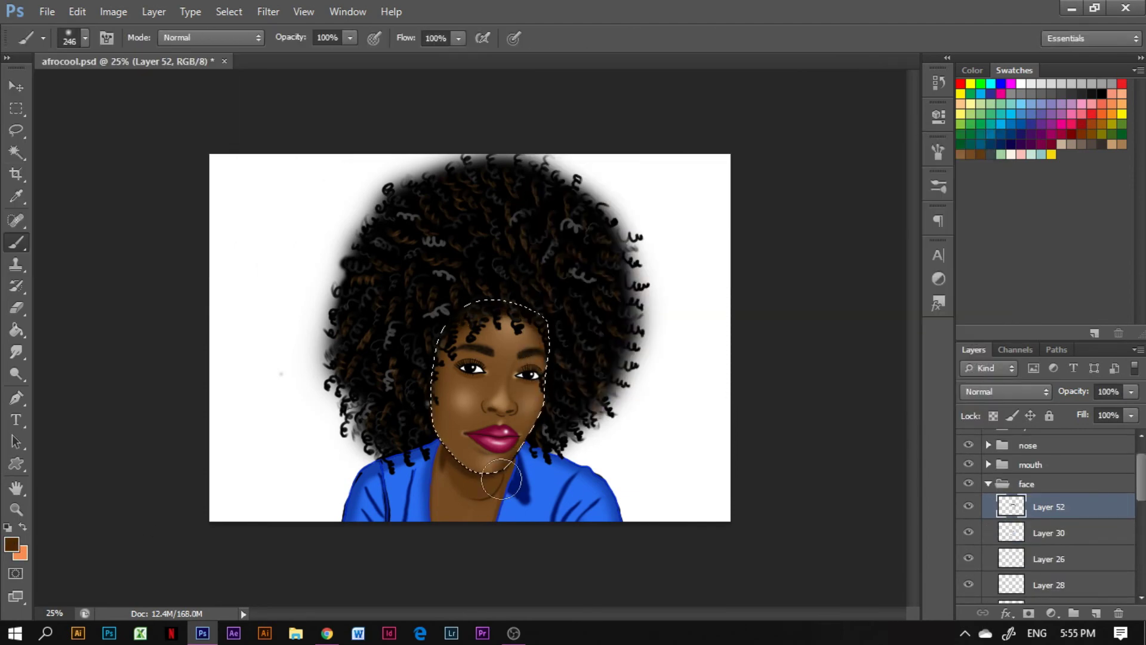
pyautogui.click(86, 37)
pyautogui.moveTo(96, 90); pyautogui.dragTo(59, 90)
pyautogui.press('Return')
pyautogui.click(1096, 613)
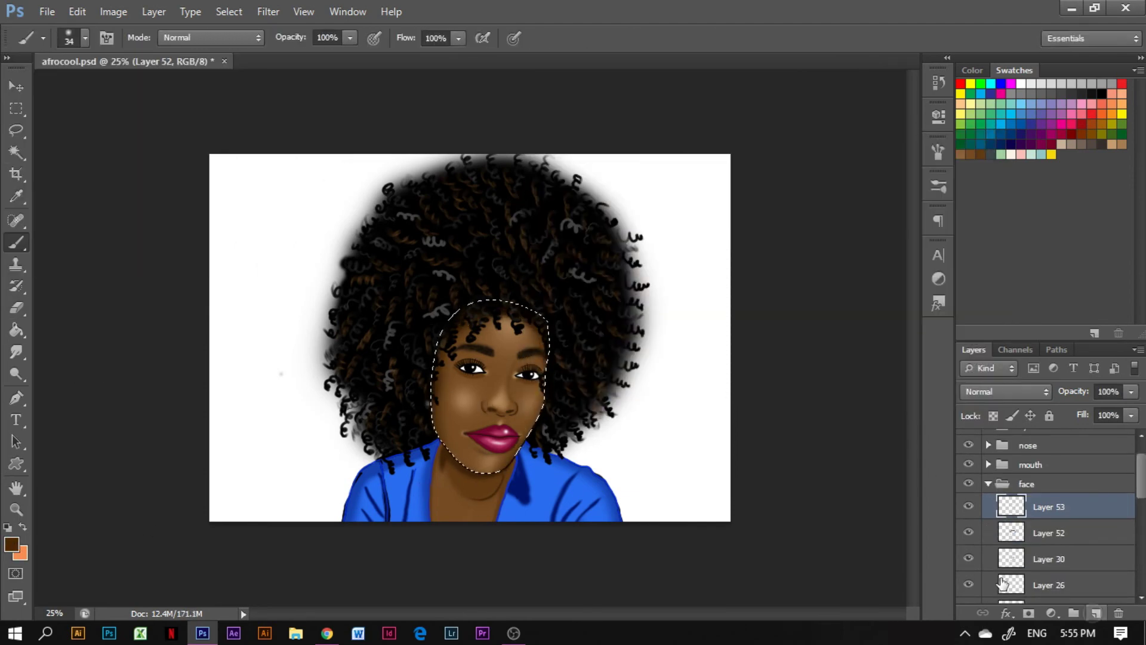
# Step: Paint and erase face shading on Layer 54, deselect the face, and select the bg group
pyautogui.press('r')
pyautogui.press('e')
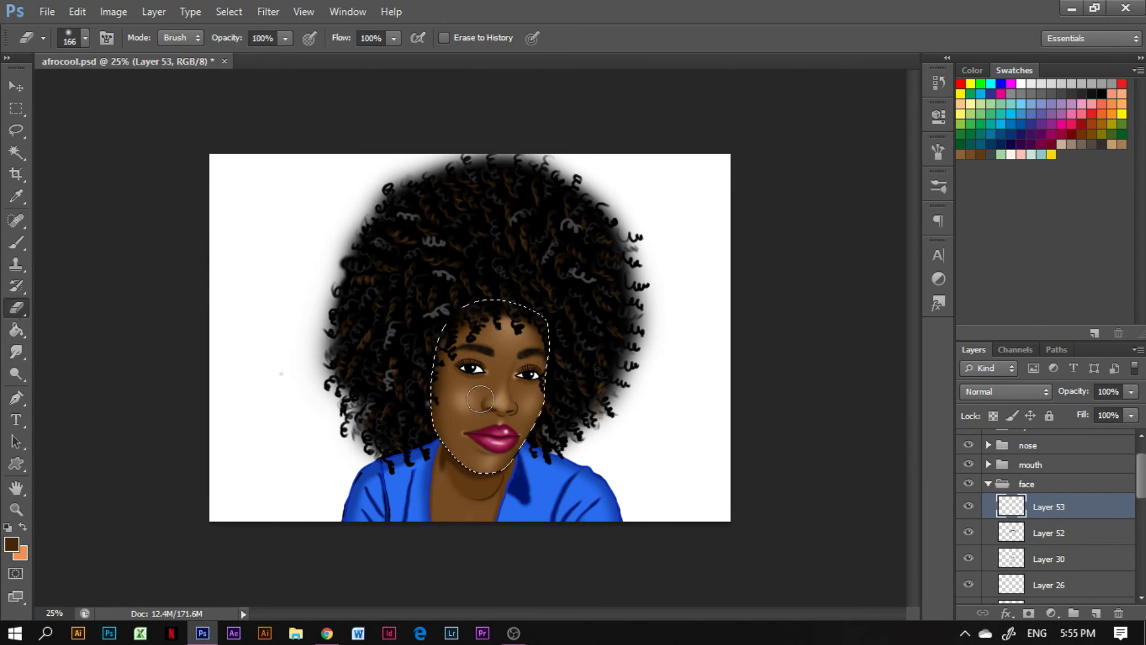
pyautogui.press('b')
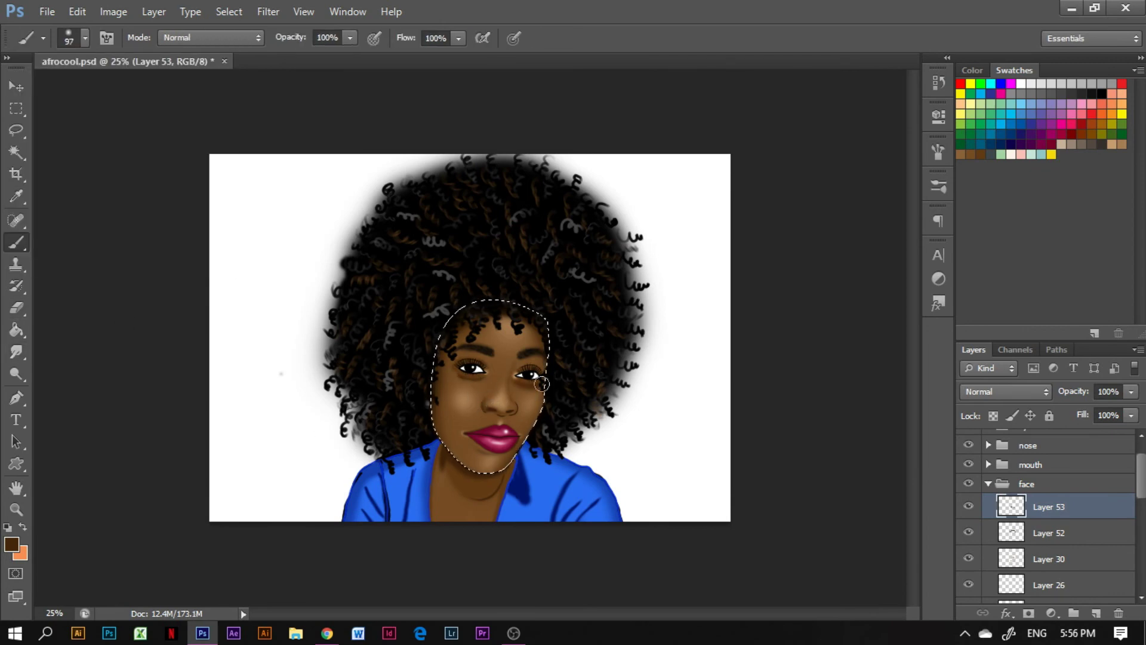
pyautogui.press('e')
pyautogui.hotkey('ctrl', 'shift', 'alt', 'n')
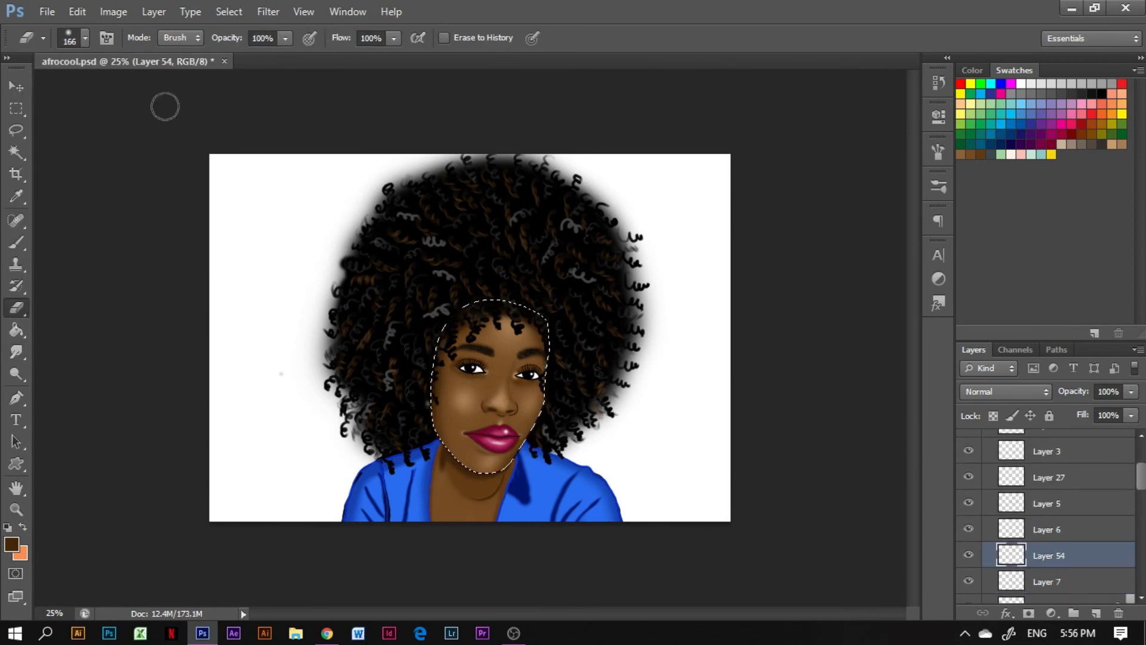
pyautogui.press('b')
pyautogui.press('e')
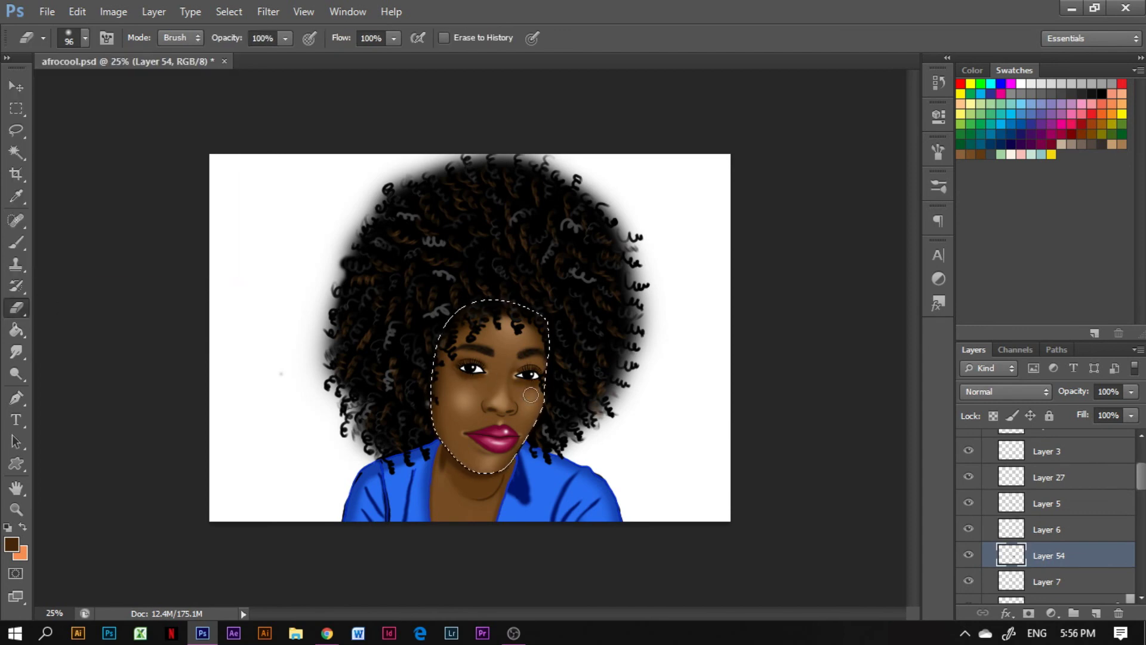
pyautogui.click(229, 11)
pyautogui.click(238, 43)
pyautogui.click(1045, 582)
# Step: Add Layer 55 in the bg group and Paint Bucket fill it red
pyautogui.click(1096, 613)
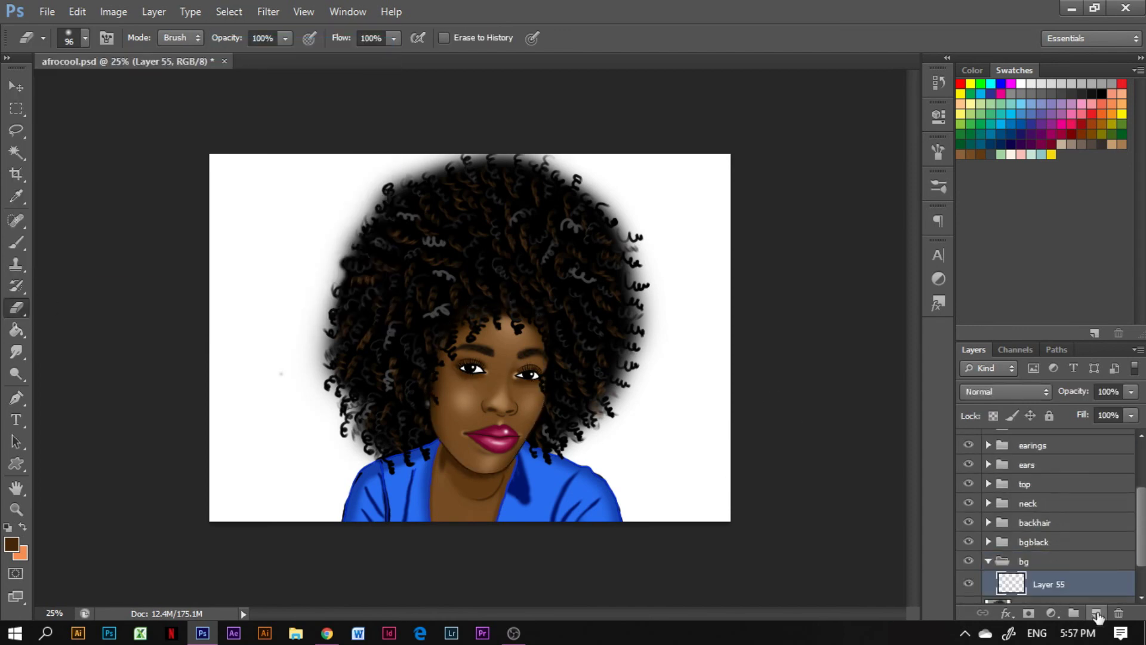
pyautogui.hotkey('ctrl', '-')
pyautogui.click(1125, 86)
pyautogui.press('g')
pyautogui.click(590, 334)
# Step: Brush a large pink glow over the red background on a new layer
pyautogui.hotkey('ctrl', 'shift', 'alt', 'n')
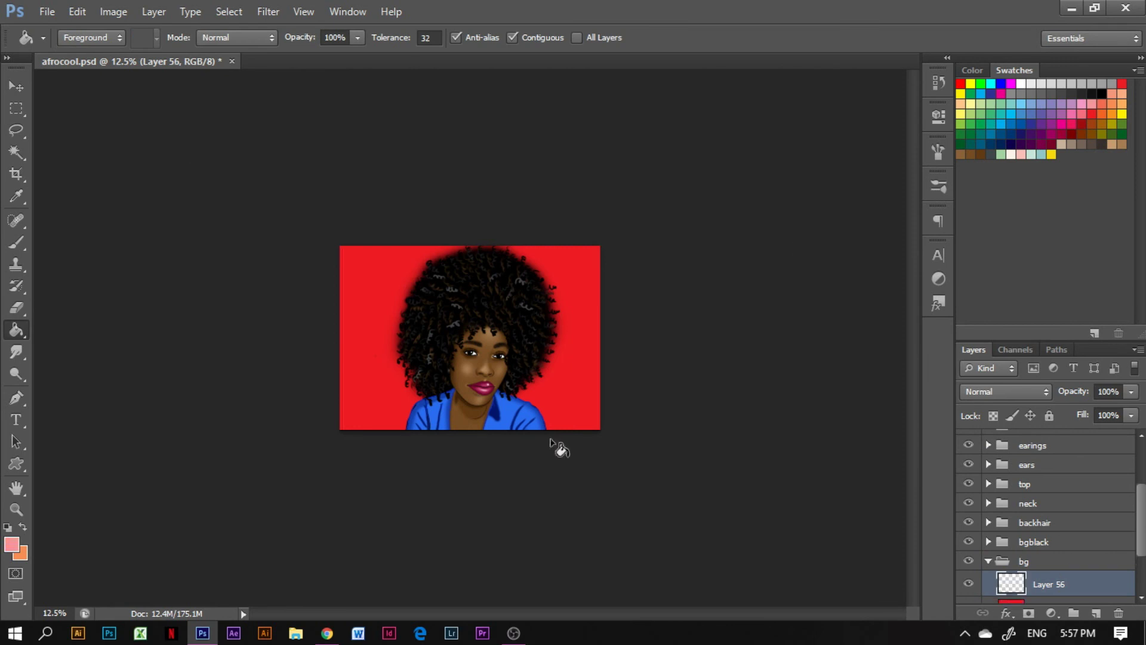
pyautogui.press('b')
pyautogui.click(478, 327)
# Step: On another new layer, paint a soft white glow around the hair with a 391 brush
pyautogui.hotkey('ctrl', 'shift', 'alt', 'n')
pyautogui.click(85, 37)
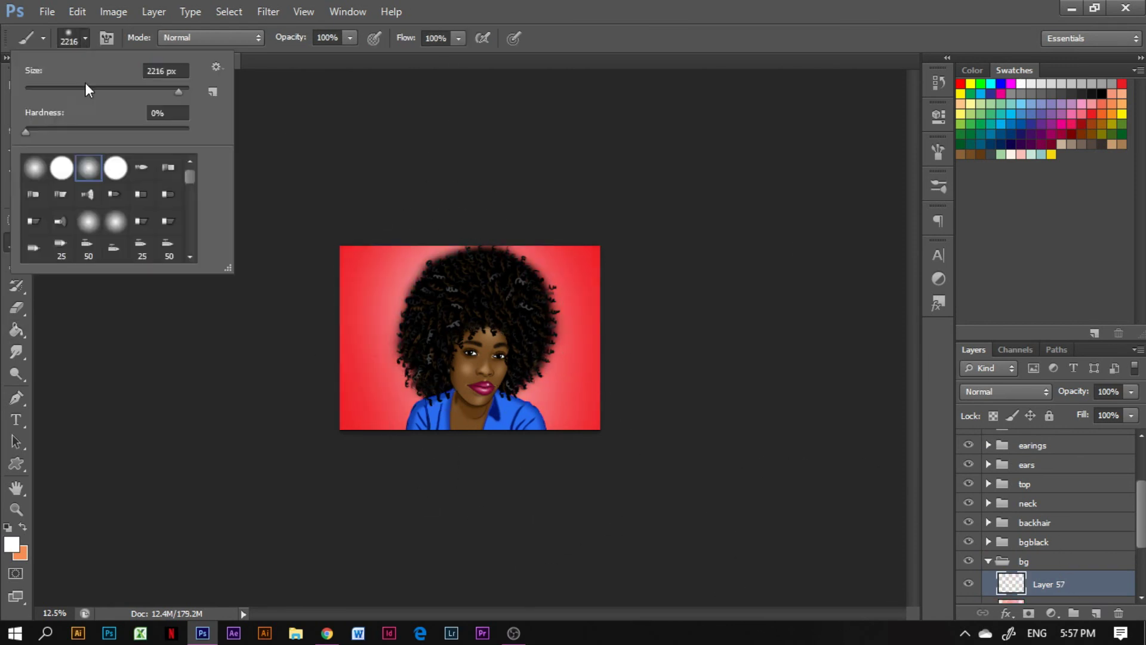
pyautogui.moveTo(85, 82); pyautogui.dragTo(130, 91)
pyautogui.press('Return')
pyautogui.moveTo(453, 250); pyautogui.dragTo(389, 325)
pyautogui.click(86, 38)
pyautogui.moveTo(85, 82); pyautogui.dragTo(143, 82)
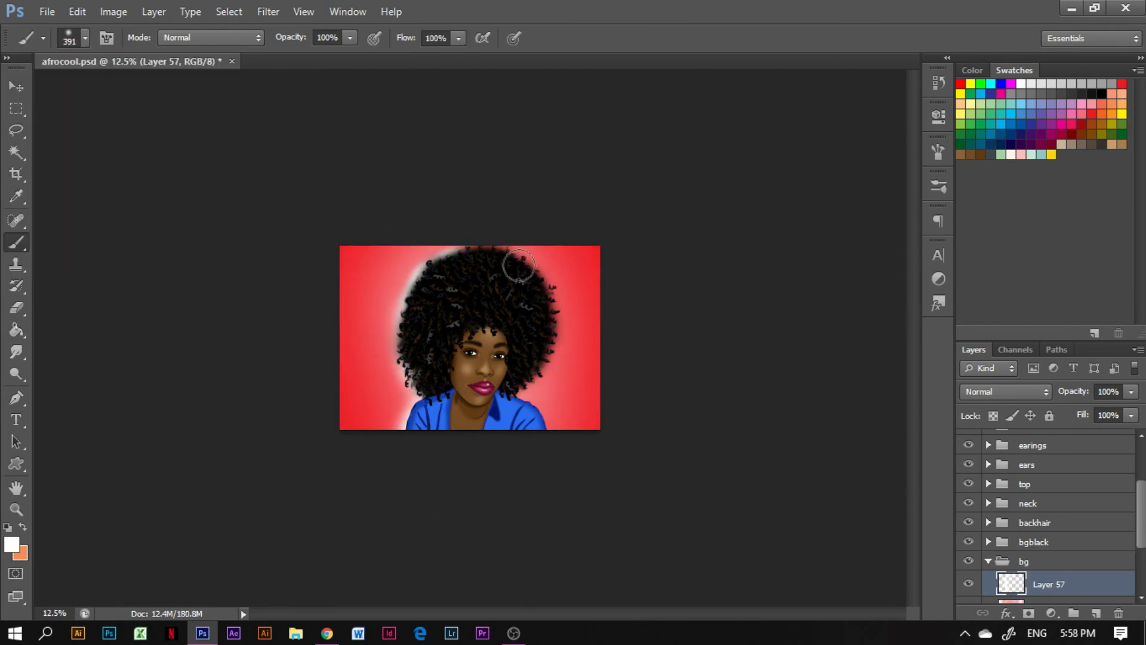
pyautogui.moveTo(406, 310); pyautogui.dragTo(416, 425)
# Step: Add a layer above Layer 56 and fill it grey-brown
pyautogui.scroll(-2, 1045, 525)
pyautogui.click(1049, 525)
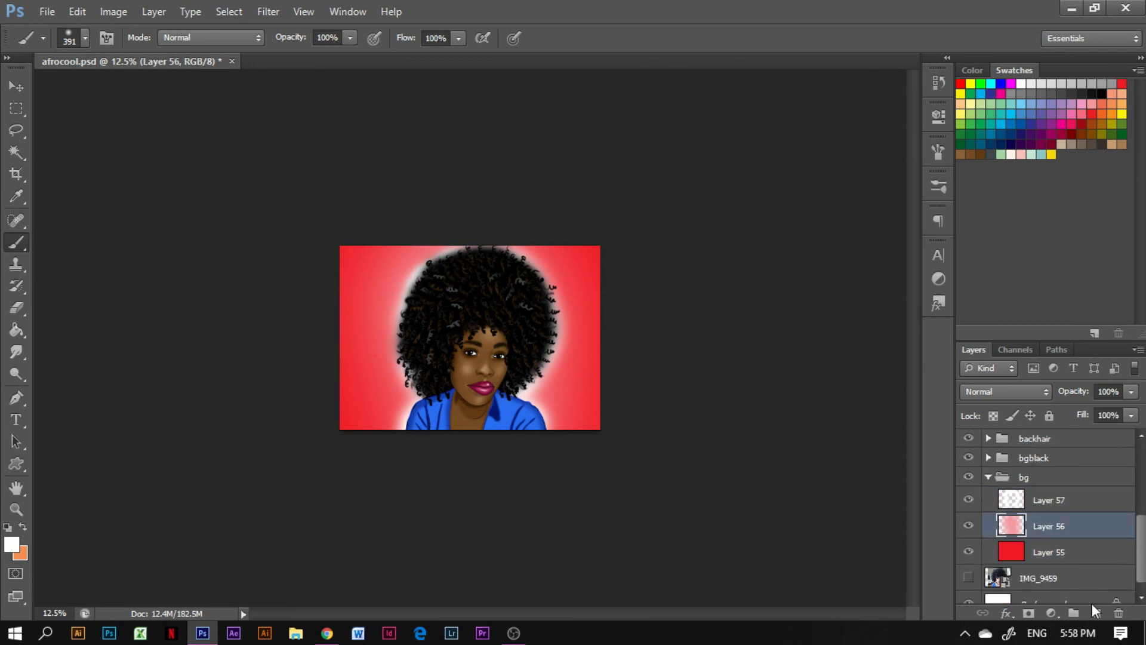
pyautogui.hotkey('ctrl', 'shift', 'alt', 'n')
pyautogui.click(1092, 144)
pyautogui.press('g')
pyautogui.click(591, 340)
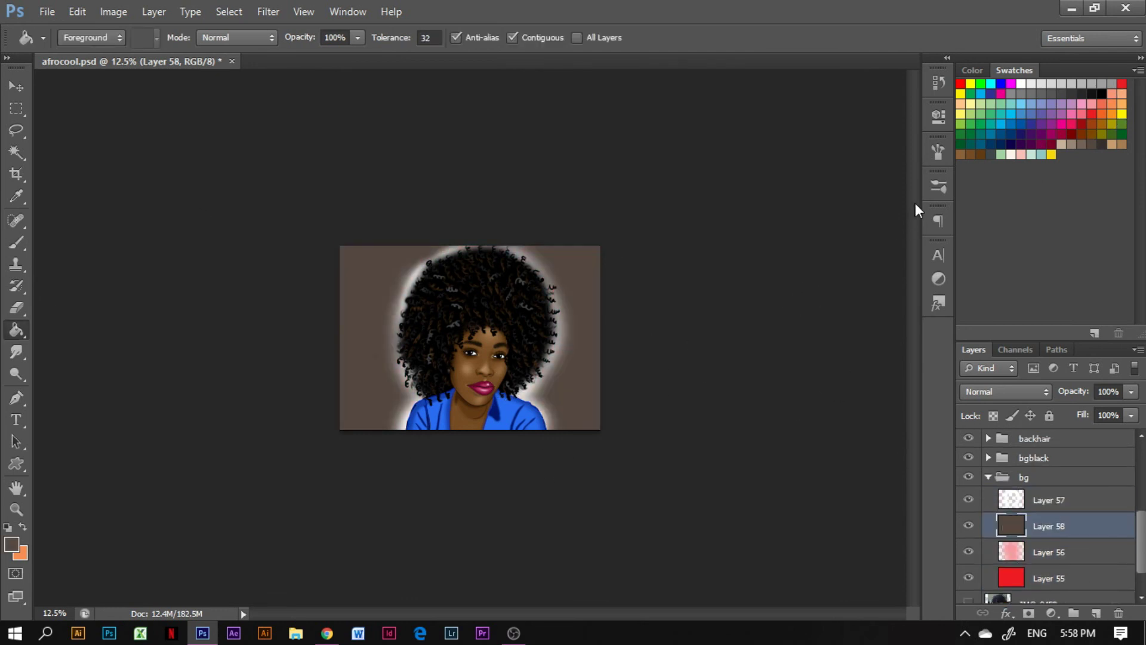
# Step: Try pink and dark green fills, settle on orange, then add Layer 59 above it
pyautogui.click(1061, 124)
pyautogui.click(573, 258)
pyautogui.click(961, 133)
pyautogui.click(567, 335)
pyautogui.click(572, 388)
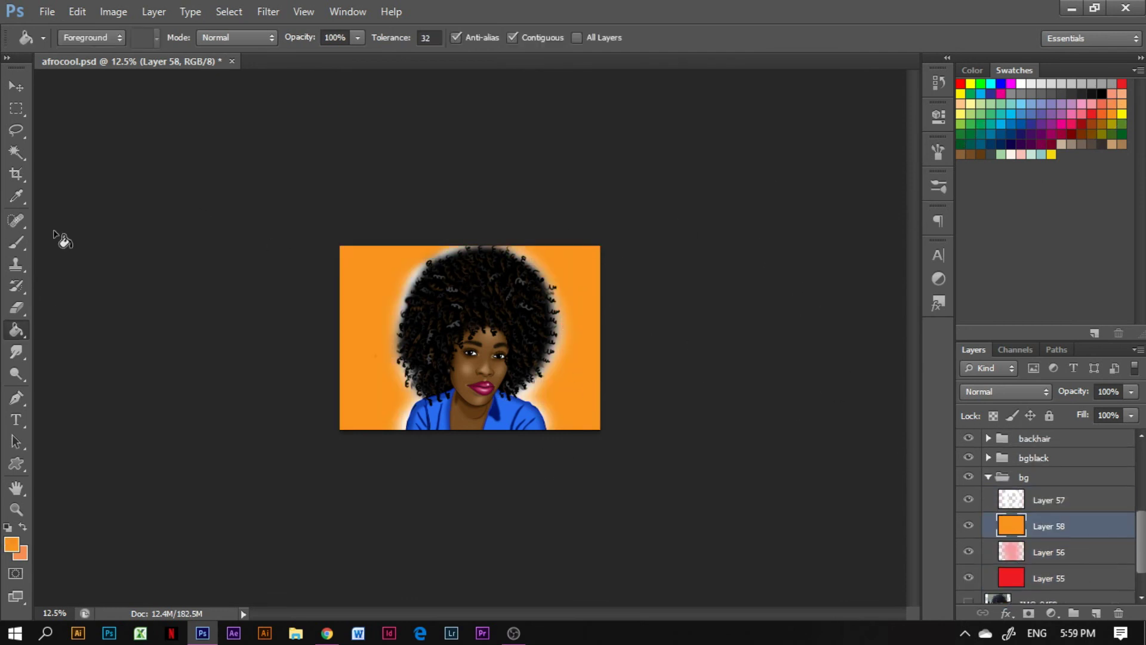
pyautogui.hotkey('ctrl', 'shift', 'alt', 'n')
pyautogui.press('b')
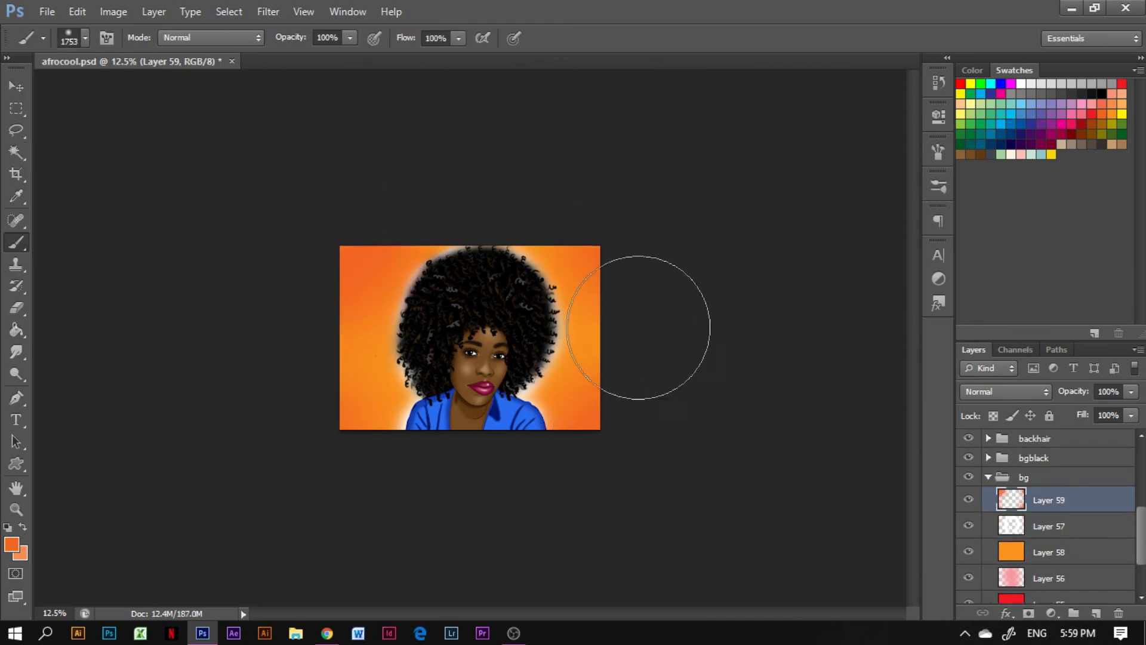